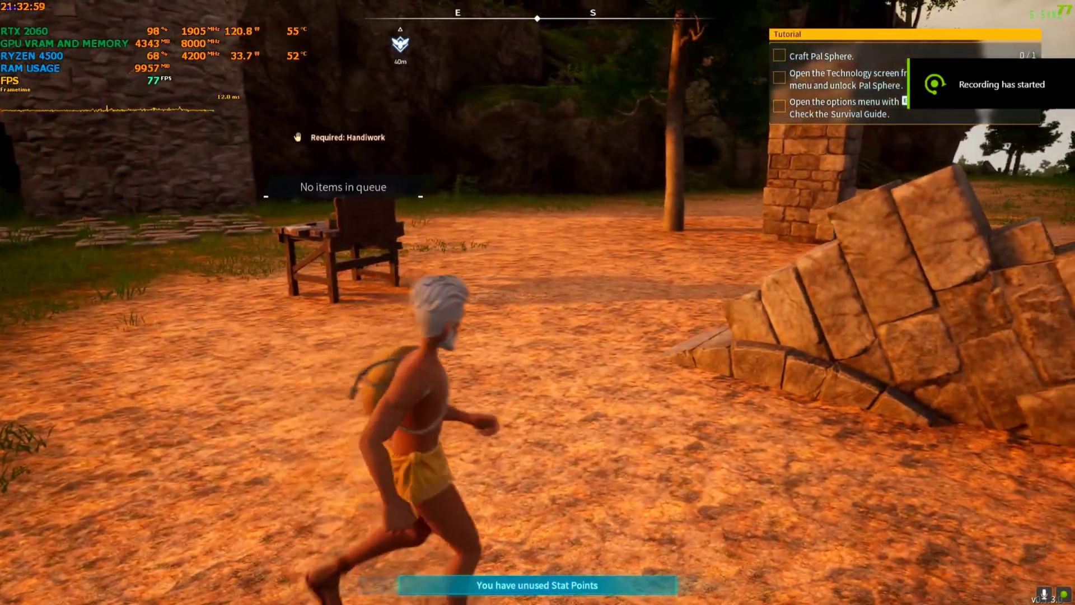
Run the character around the ruins and workbench to examine the game's performance without the mod.
key(w)
key(s)
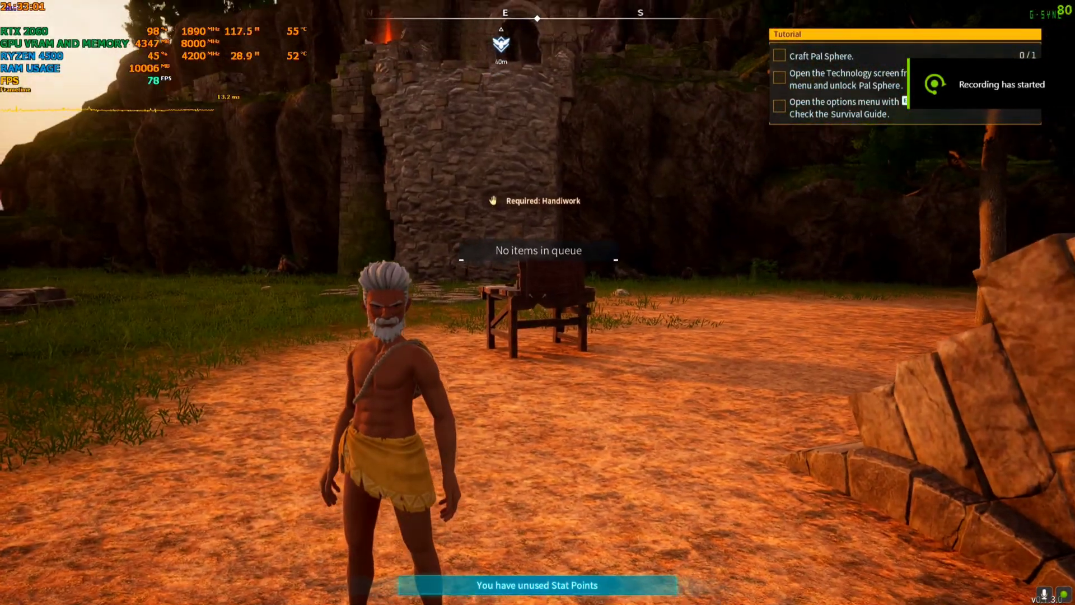
key(w)
key(shift)
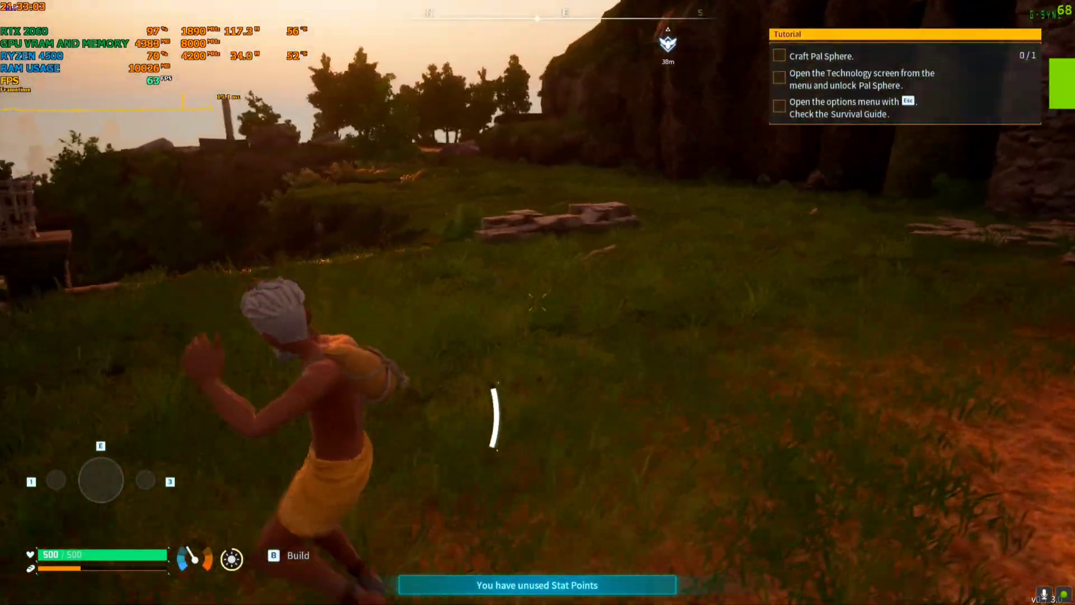
key(w)
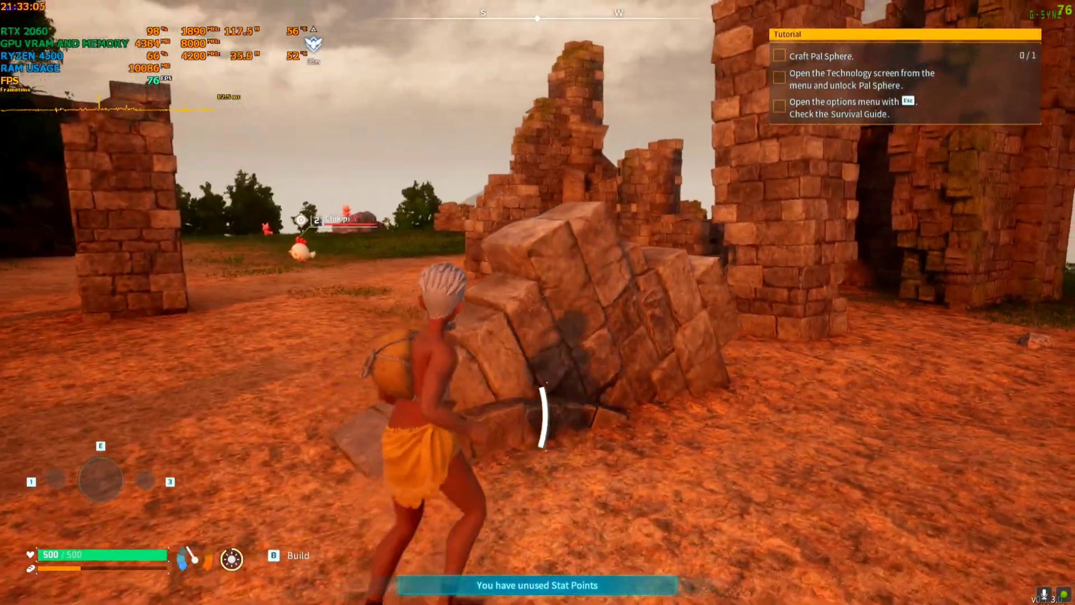
key(w)
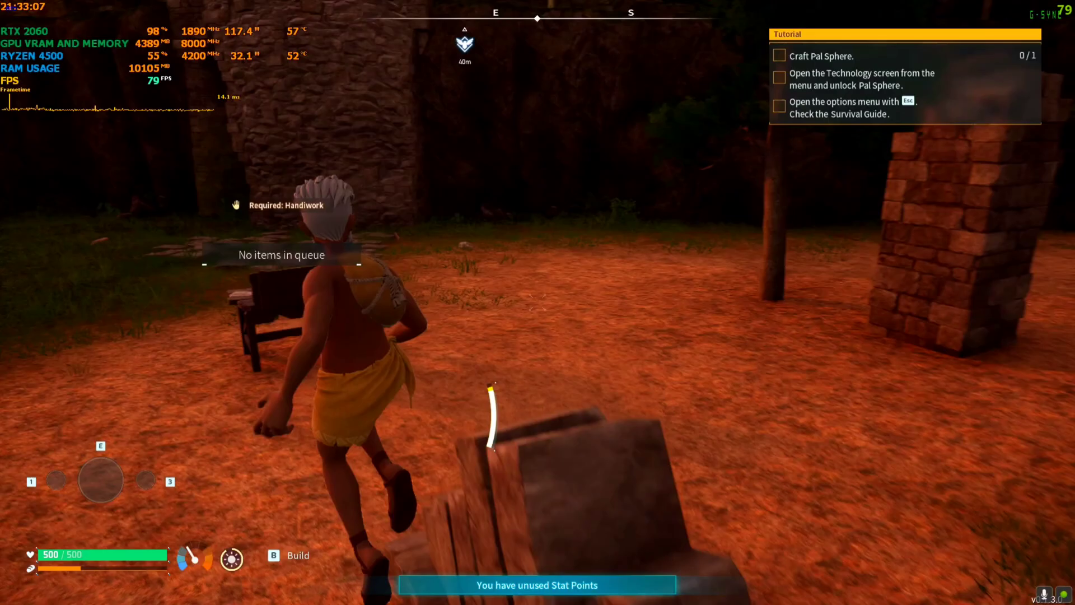
key(space)
key(w)
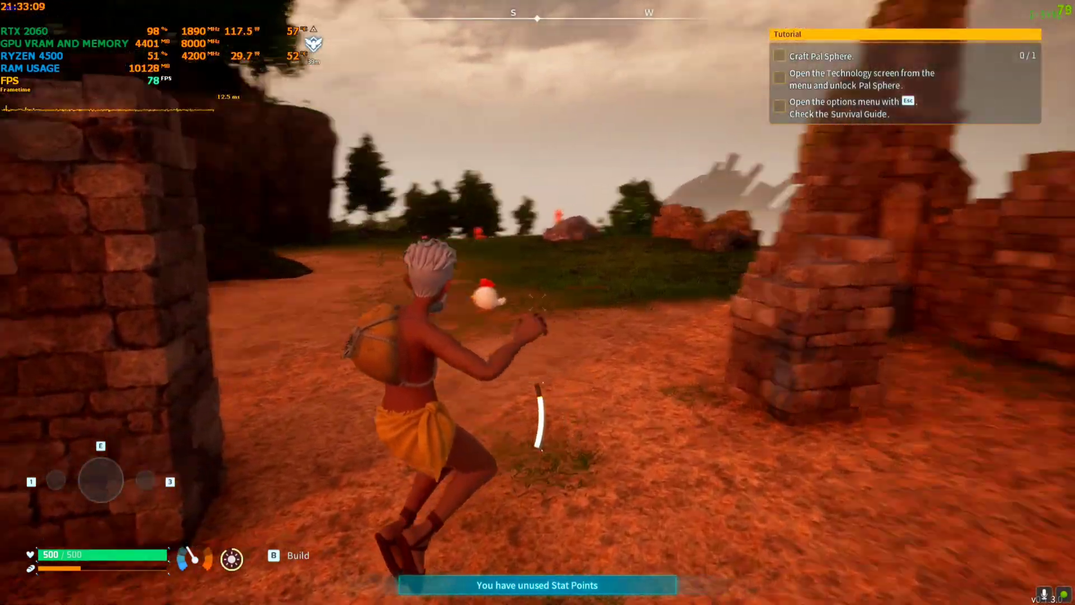
key(w)
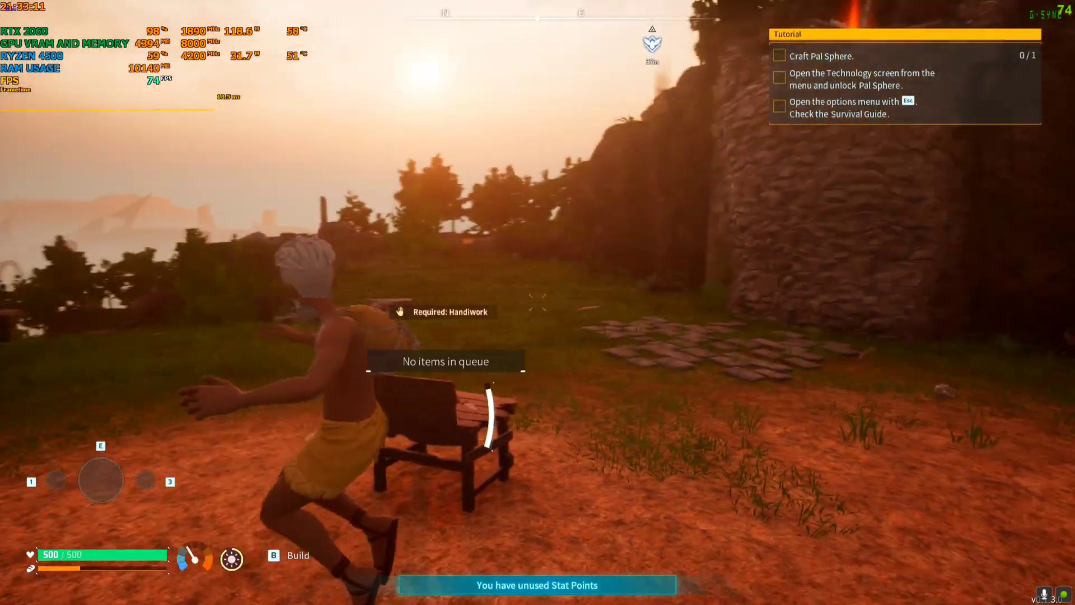
key(s)
Open the in-game graphics settings and examine the quality, anti-aliasing and DLSS options.
key(Escape)
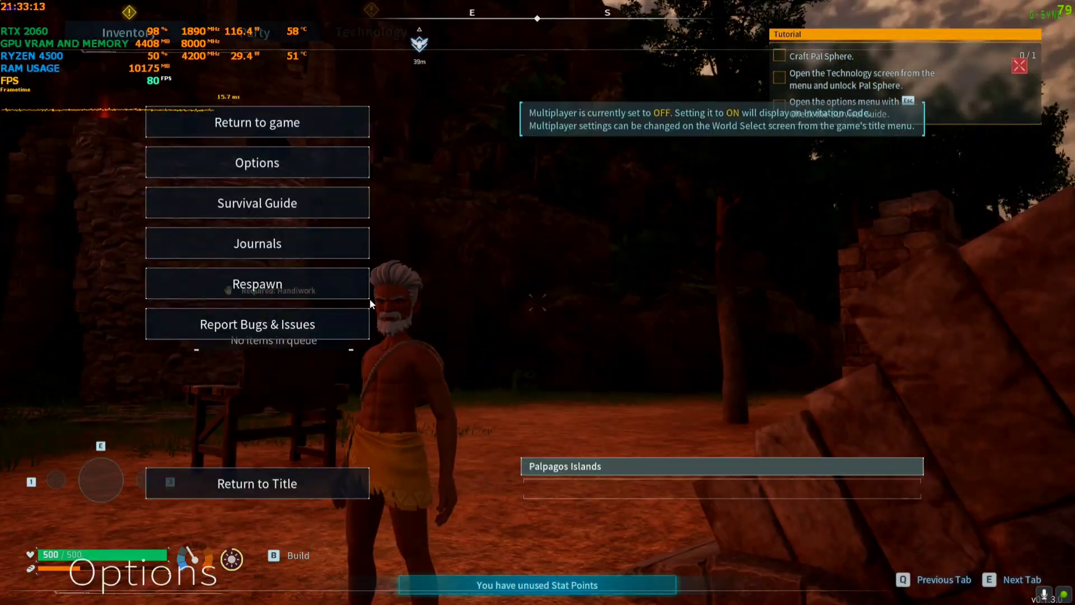
click(269, 175)
click(108, 113)
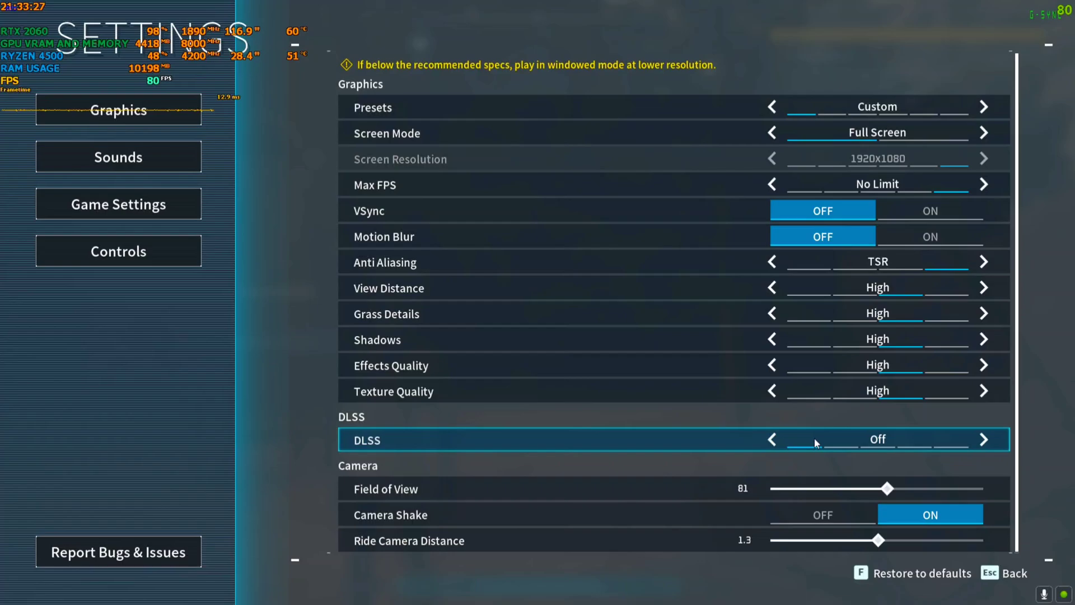
Lower the UI volume to 9.7, Voice to 15.5, Voice (Pals) to 11.3 and Ambient to 13.4, and return to the game.
click(136, 151)
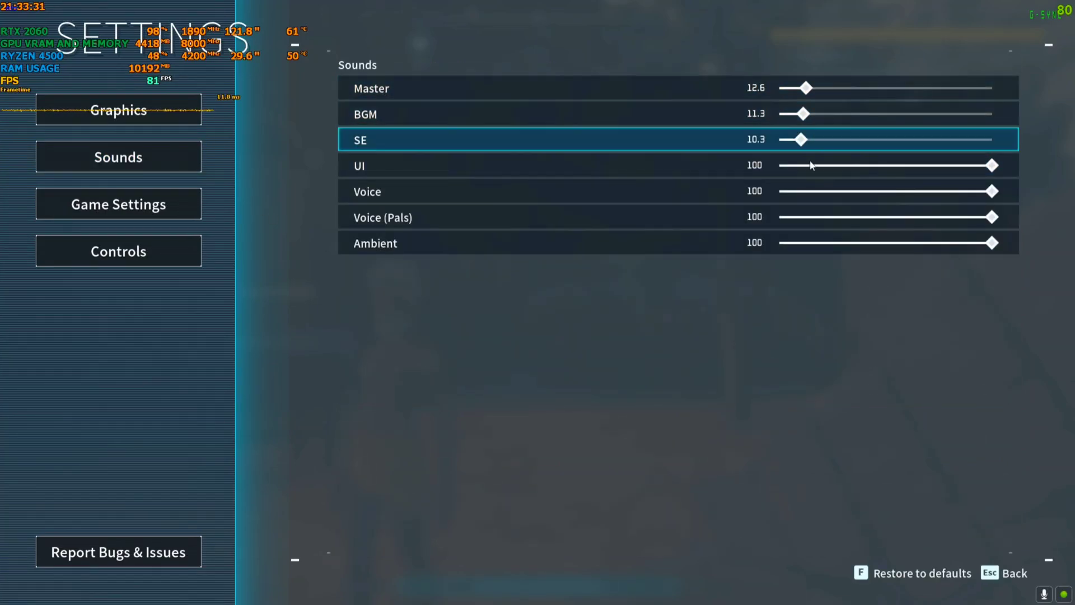
click(804, 220)
click(808, 243)
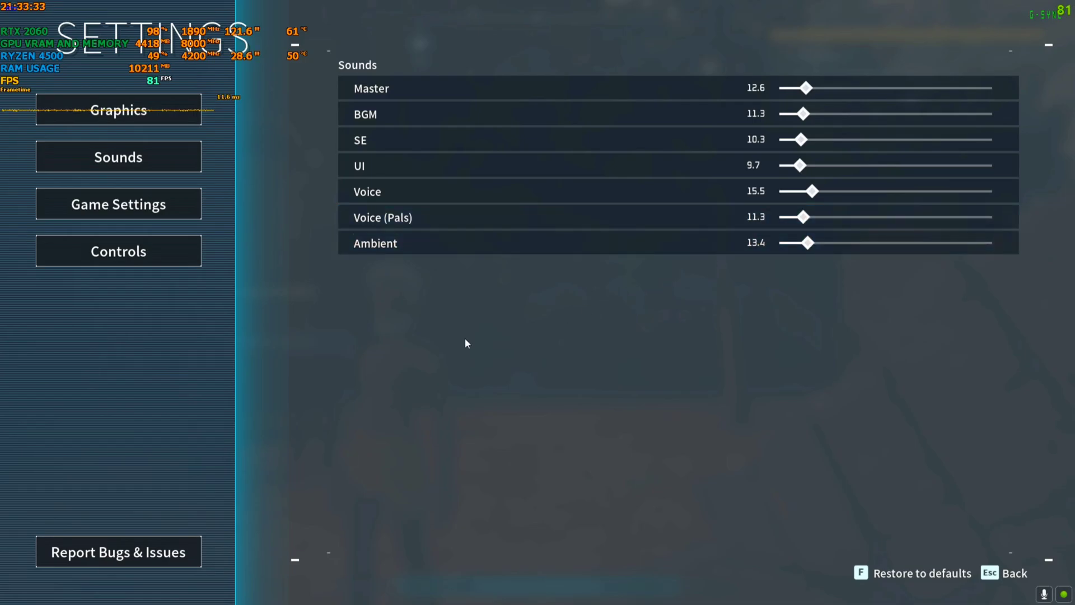
key(Escape)
click(471, 407)
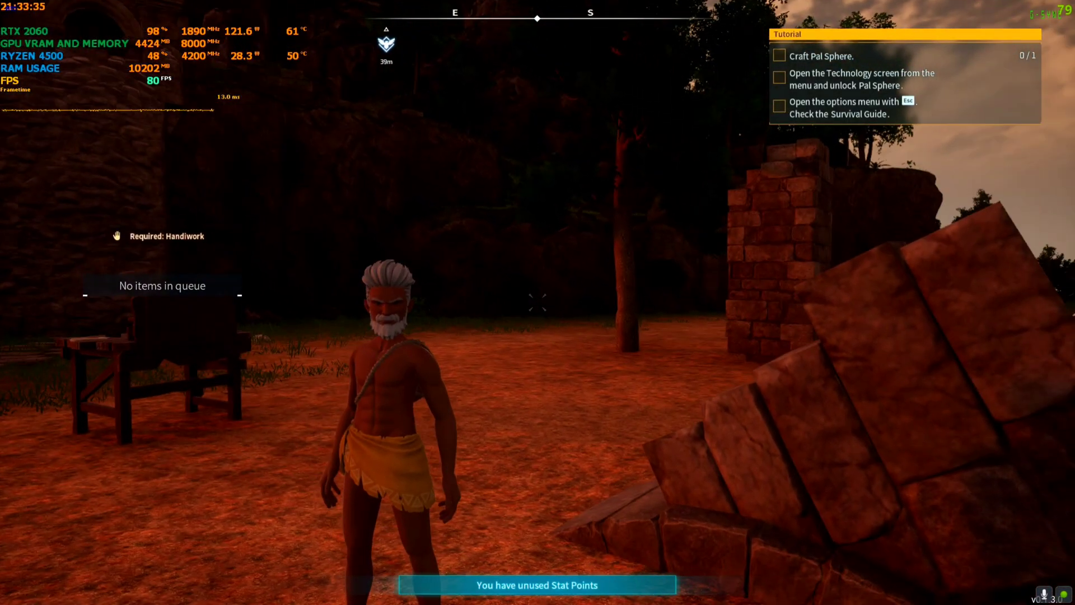
key(Escape)
key(Escape)
key(shift+w)
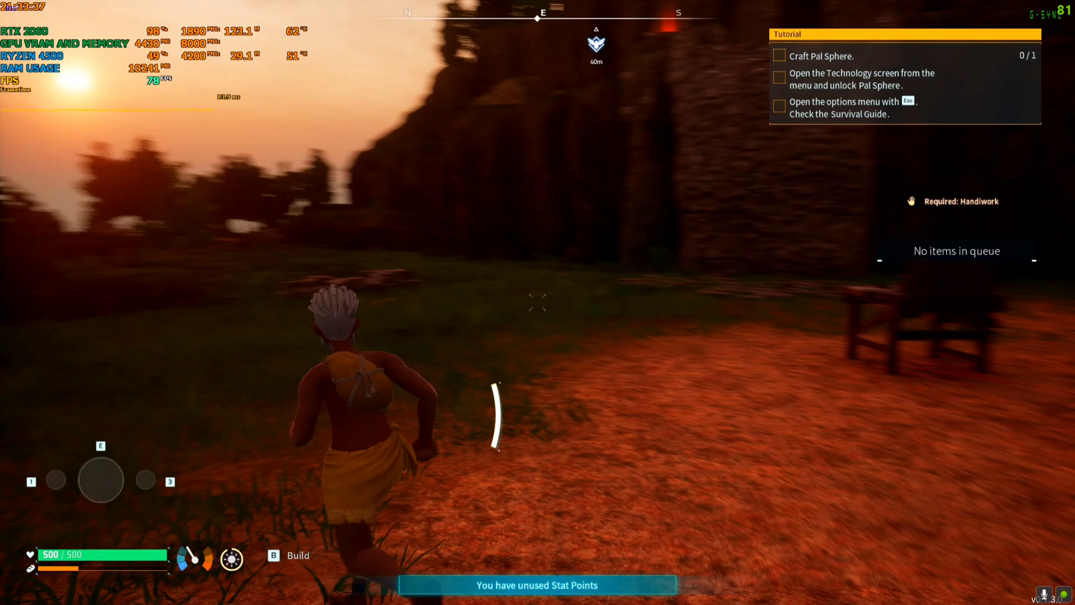
key(d)
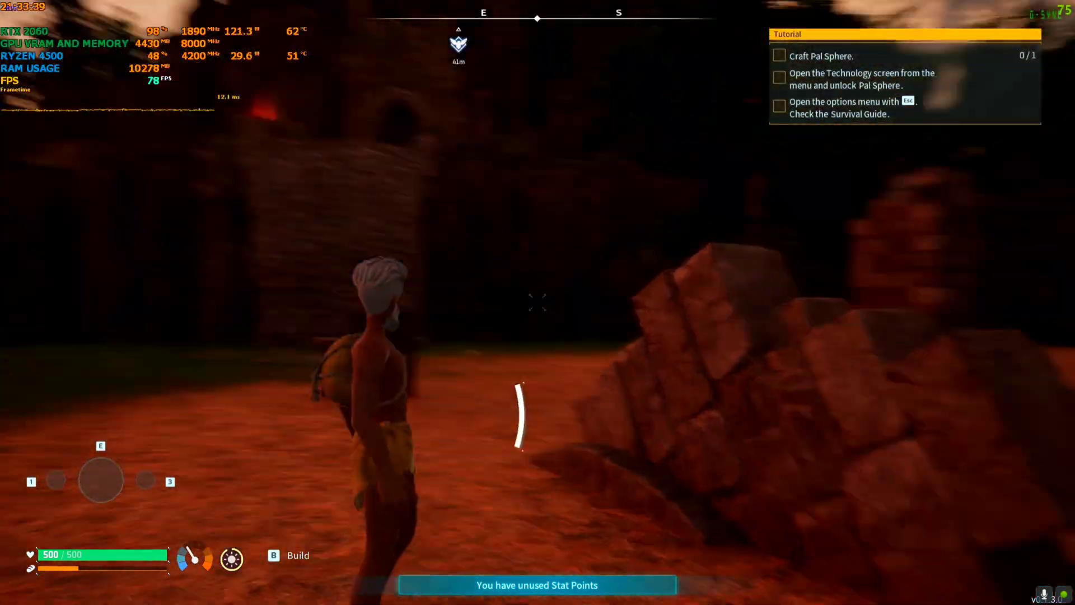
key(shift+w)
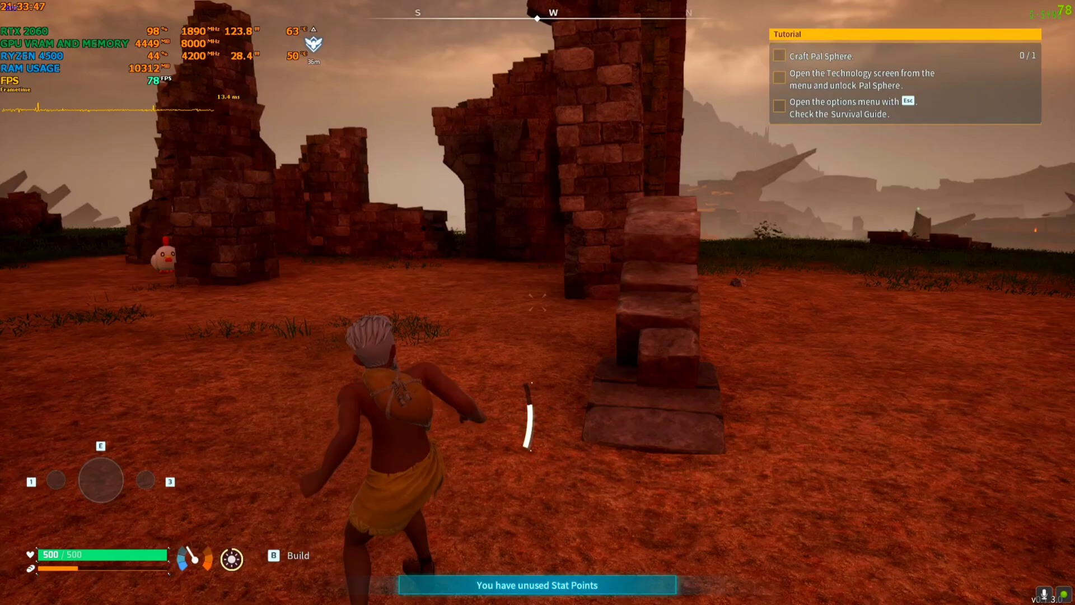
Return to the title screen and quit Palworld to the desktop.
key(Escape)
click(310, 474)
click(464, 401)
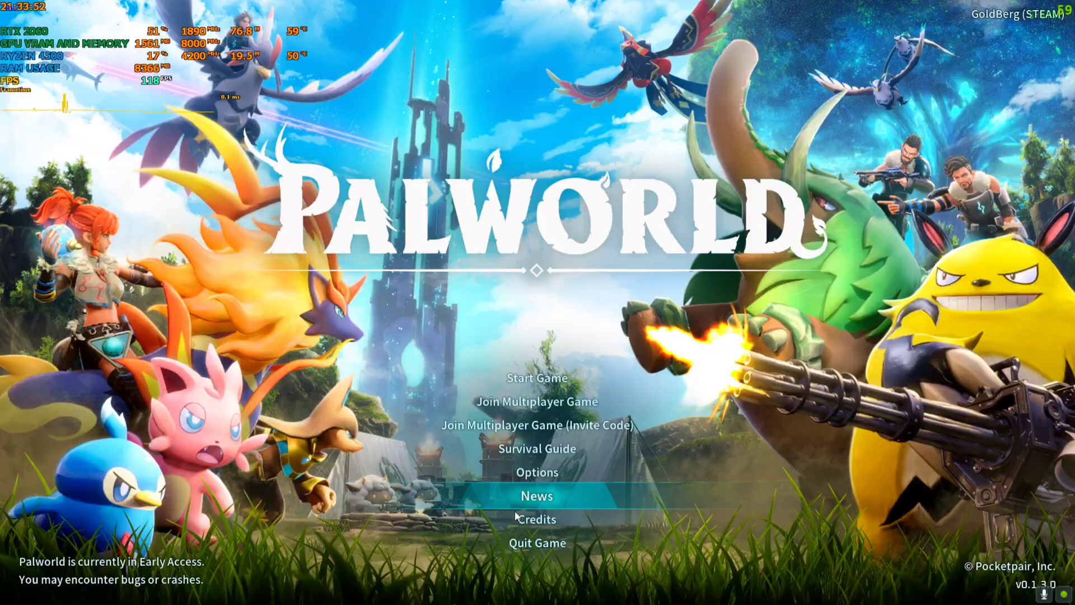
click(533, 542)
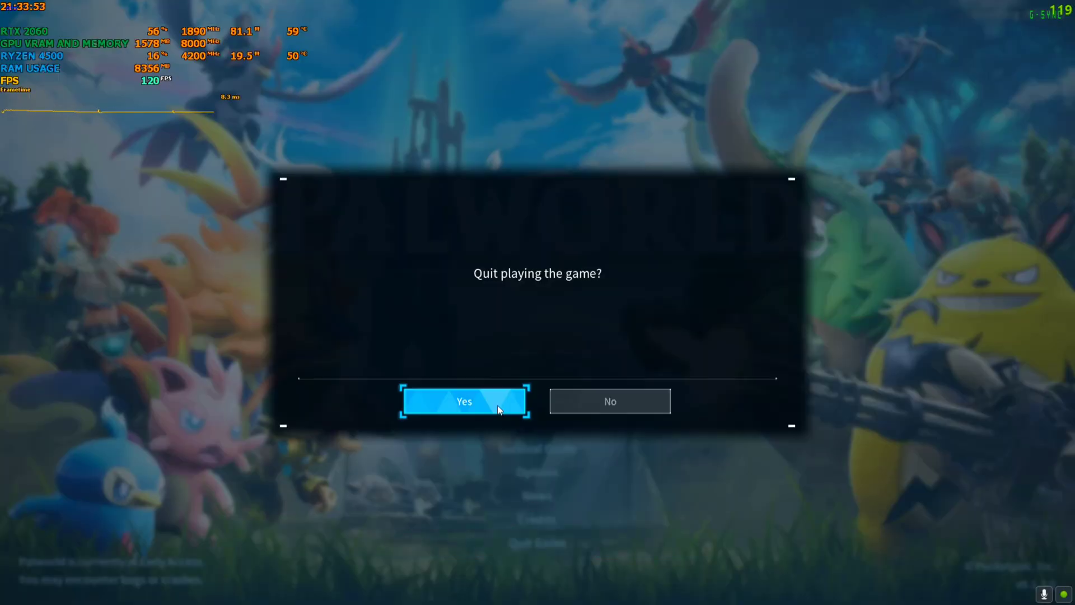
key(Return)
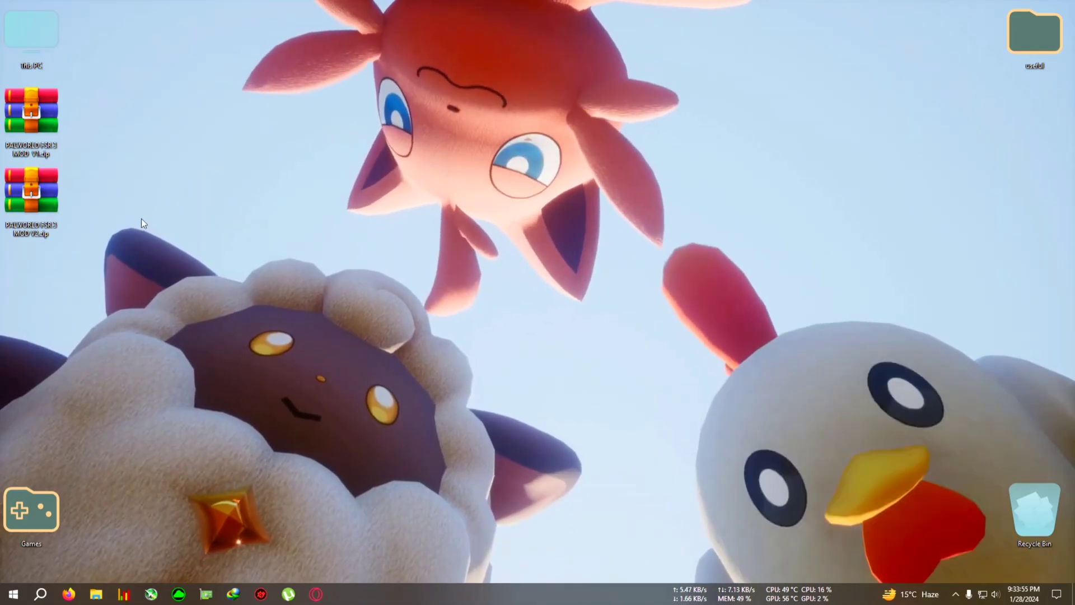
Rearrange the two mod archives on the desktop, leaving an empty slot between the V1 and V2 zip files.
drag(143, 88, 150, 67)
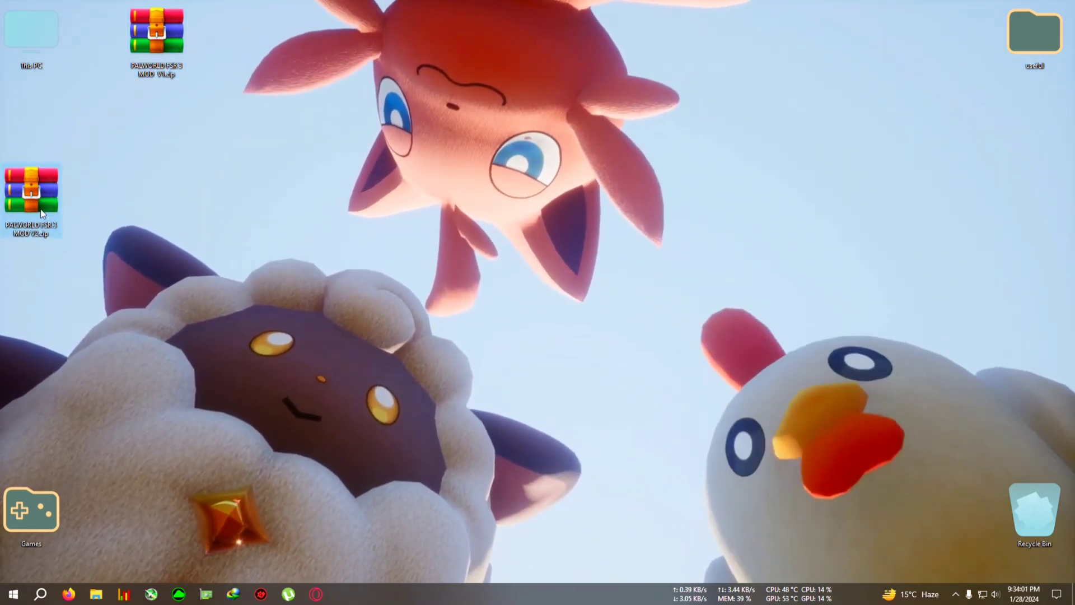
drag(34, 202, 36, 274)
drag(160, 79, 54, 143)
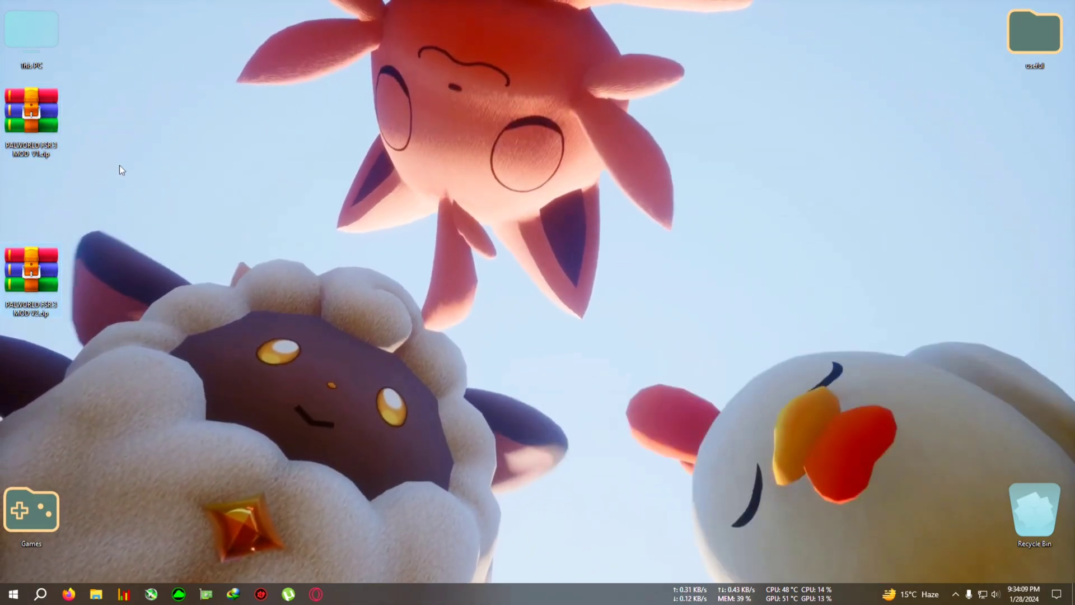
Extract the Palworld FSR 3 Mod V1 archive into its own desktop folder and open the inner mod folder.
mouse_move(32, 112)
mouse_down()
mouse_move(69, 126)
mouse_move(94, 121)
mouse_move(31, 112)
mouse_up()
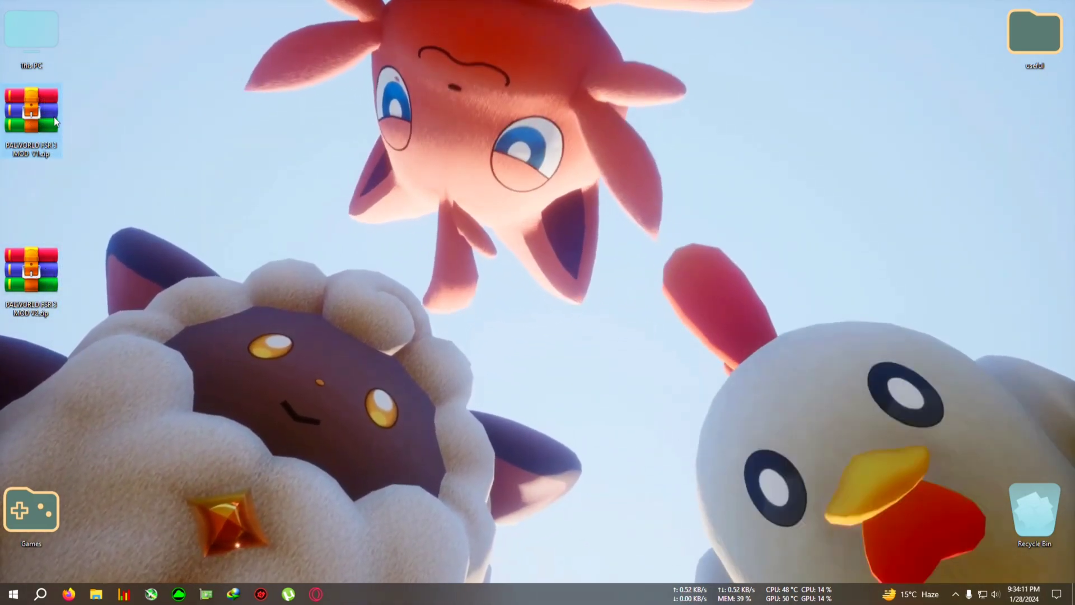
right_click(44, 111)
click(118, 180)
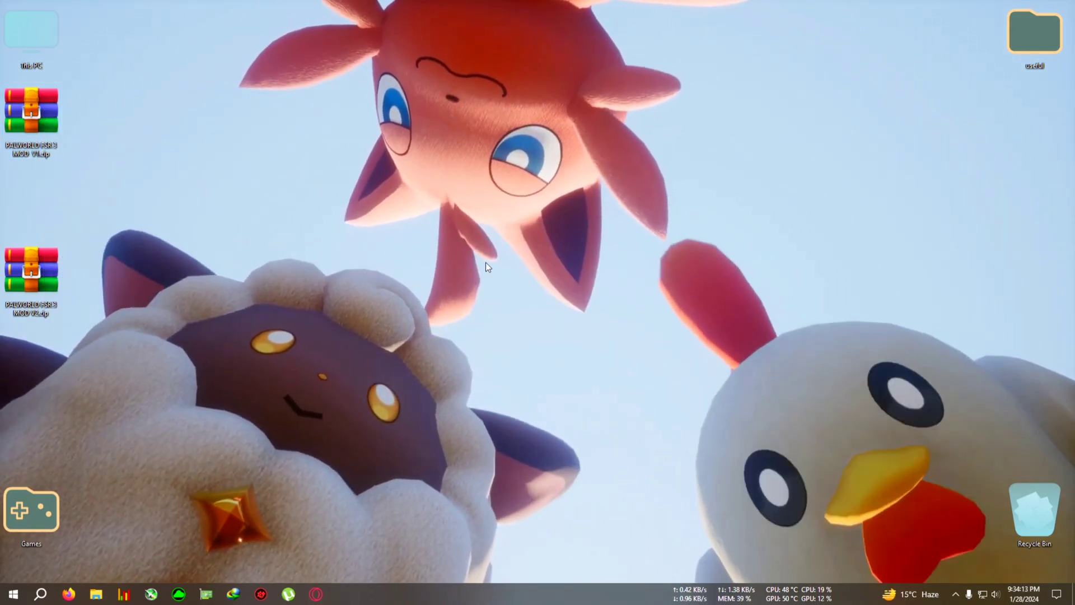
double_click(48, 197)
double_click(334, 191)
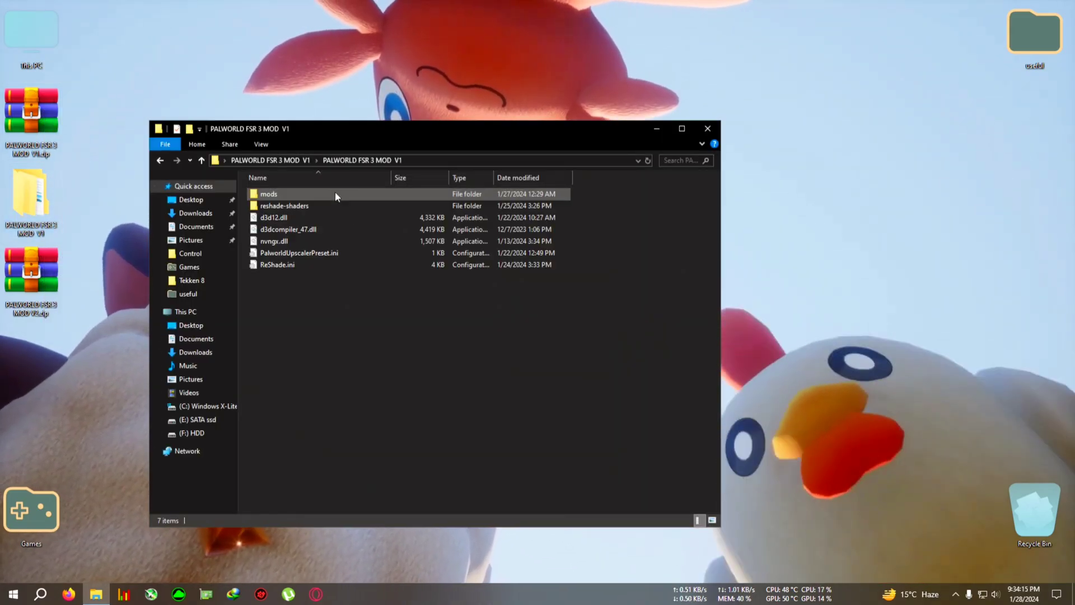
Copy all the files and folders of the extracted V1 mod and close its folder window.
drag(532, 326, 265, 193)
right_click(348, 226)
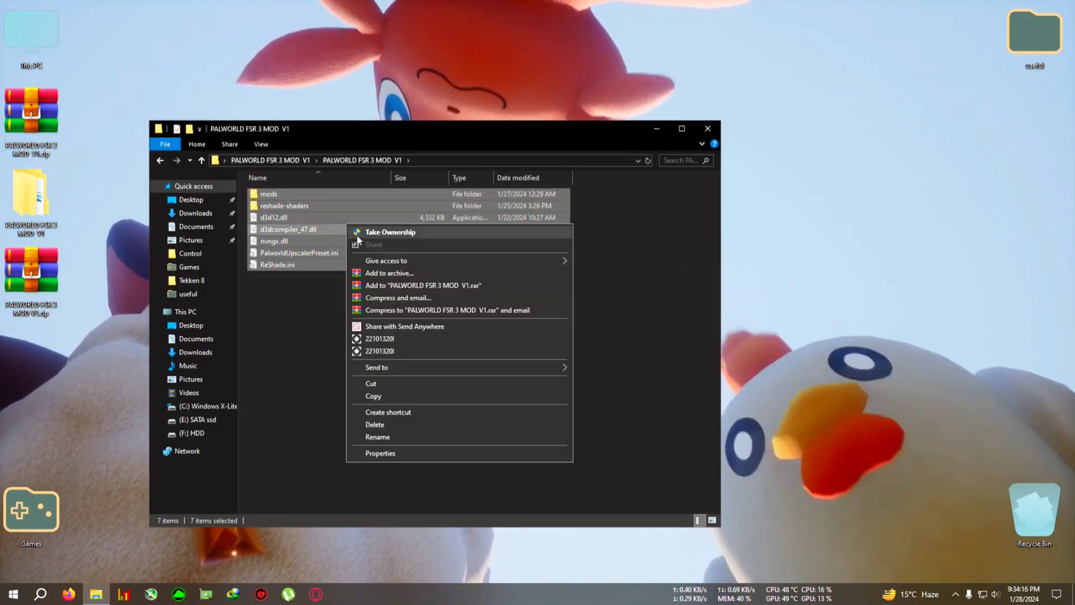
click(392, 396)
click(708, 128)
Open the game's Win64 folder on the E: drive at Games\Palworld\Palworld\Pal\Binaries\Win64.
double_click(31, 35)
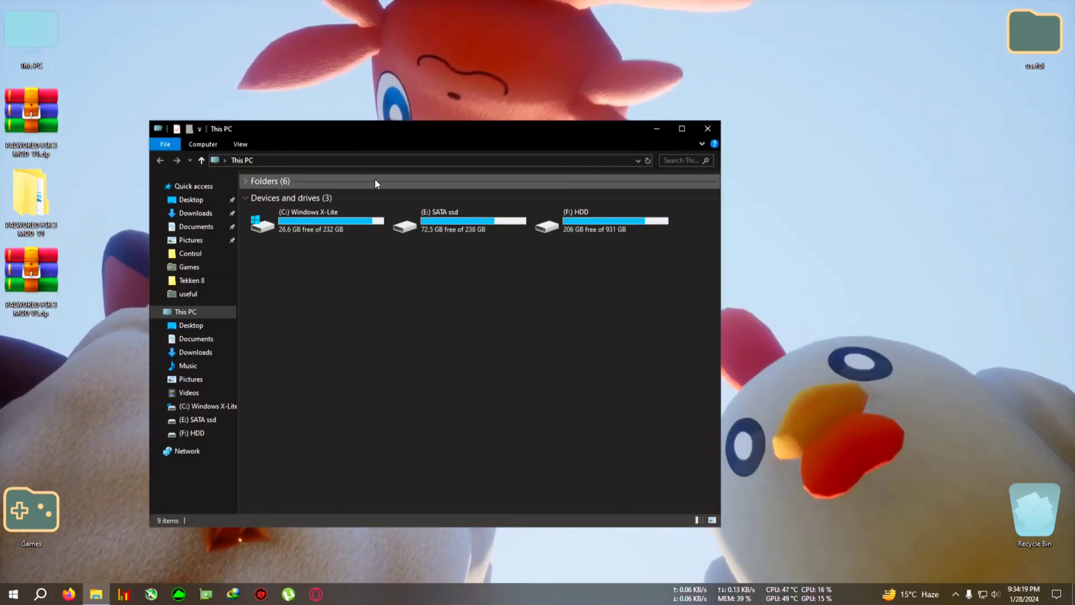
double_click(474, 224)
double_click(260, 193)
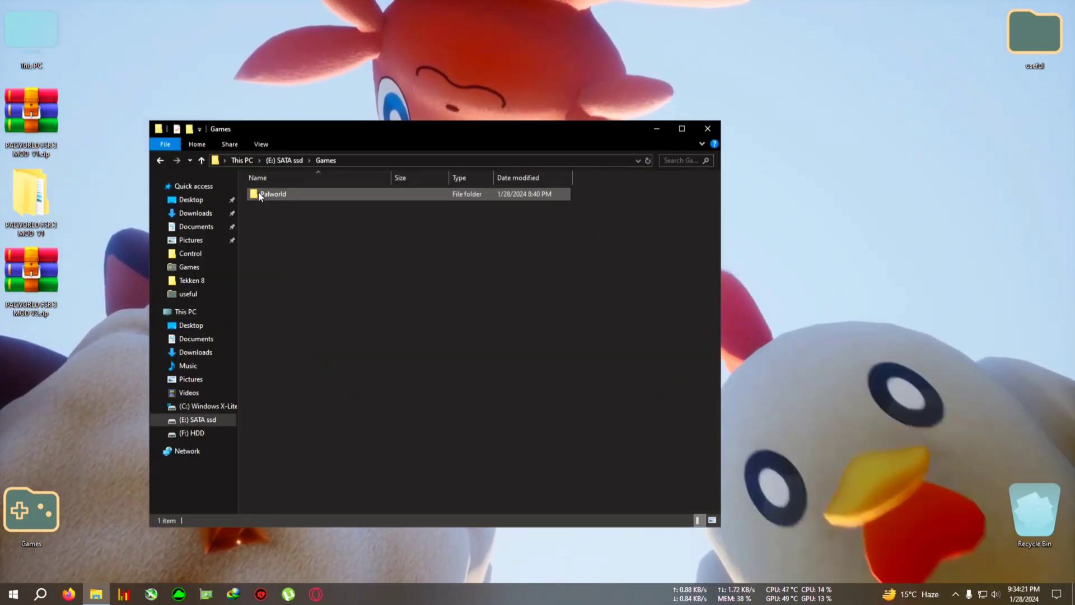
double_click(261, 195)
double_click(282, 195)
drag(341, 131, 588, 131)
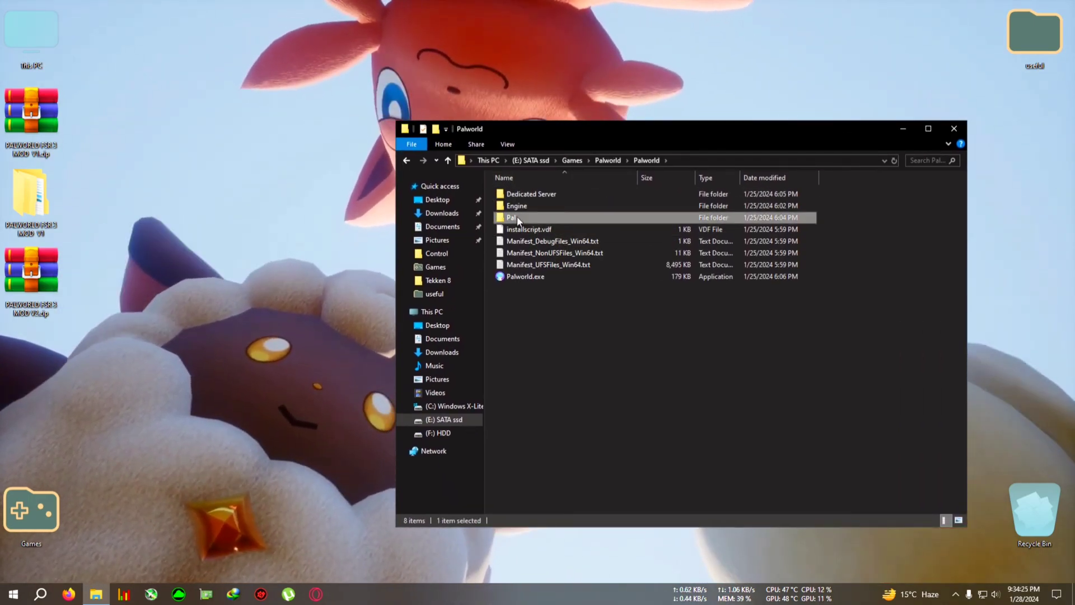
double_click(517, 217)
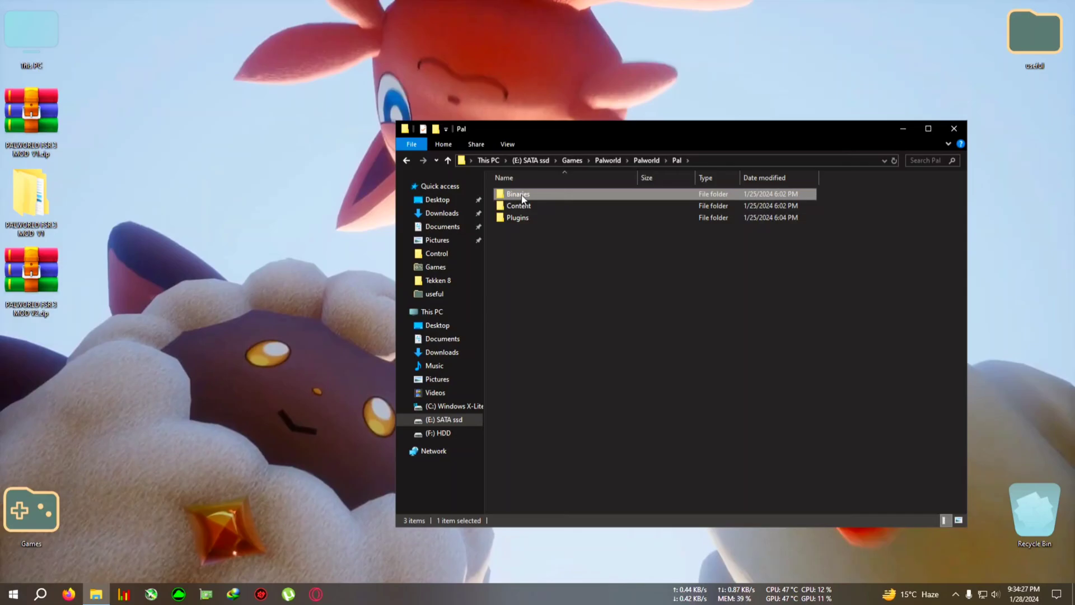
double_click(518, 195)
double_click(520, 196)
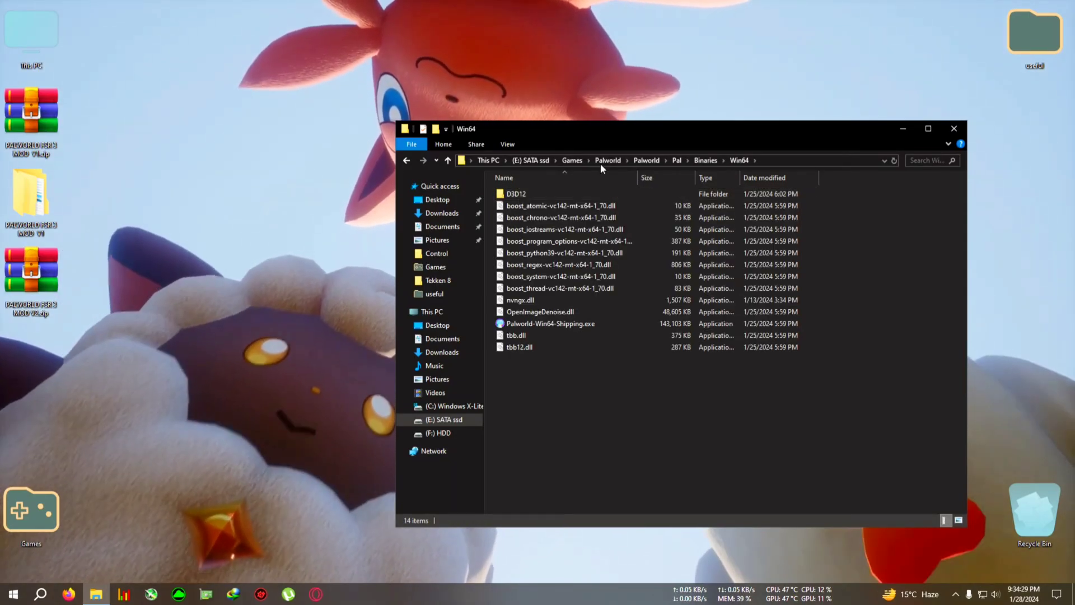
Paste the copied mod files into the Win64 folder, replacing the existing nvngx.dll.
drag(602, 128, 467, 102)
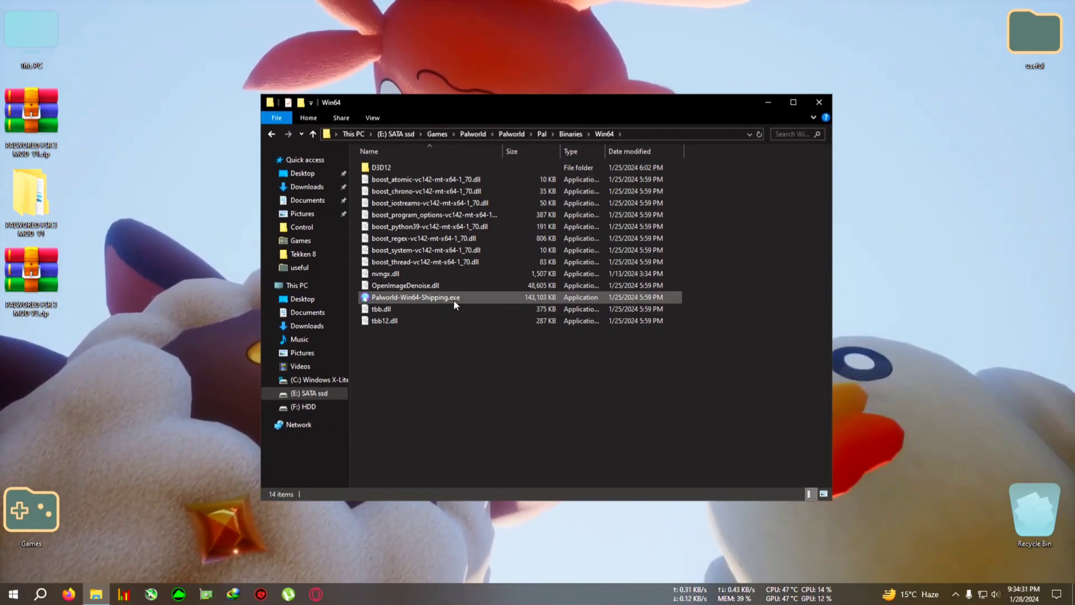
right_click(594, 384)
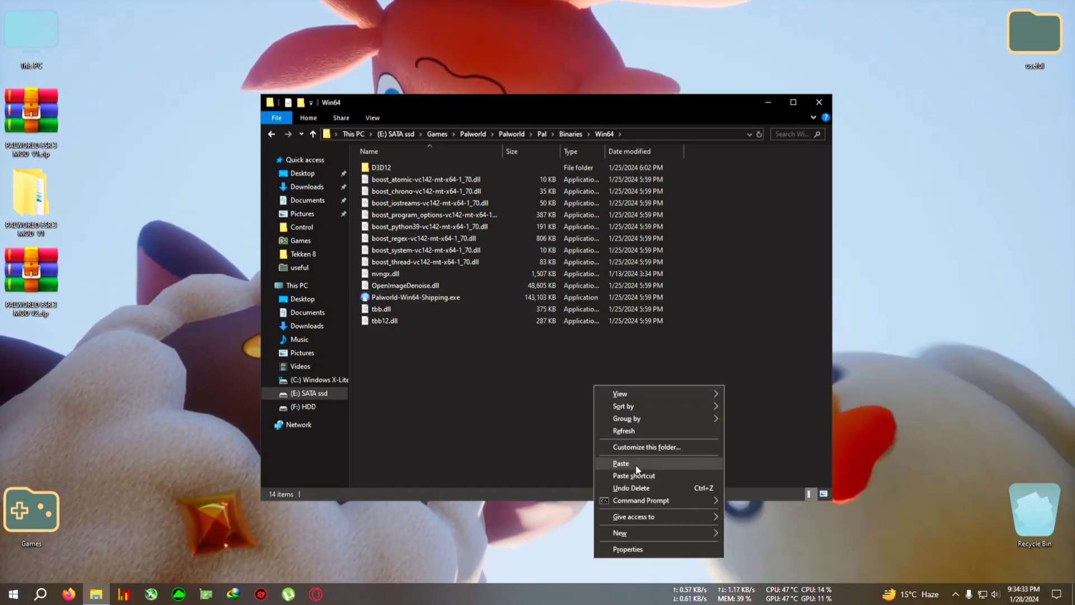
click(636, 467)
click(516, 205)
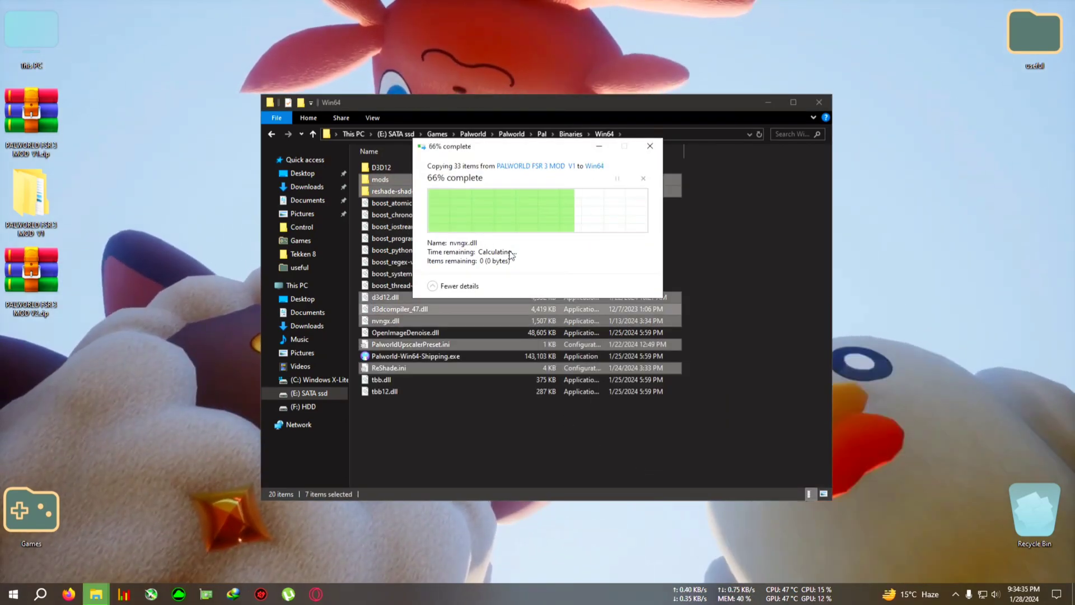
drag(559, 102, 541, 97)
click(700, 246)
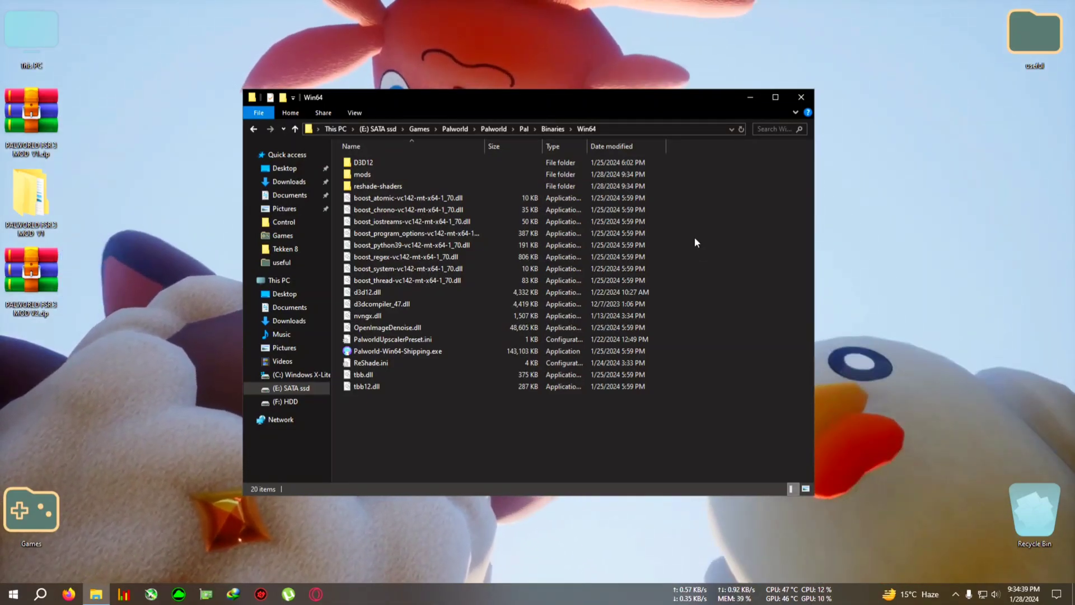
drag(544, 112, 655, 110)
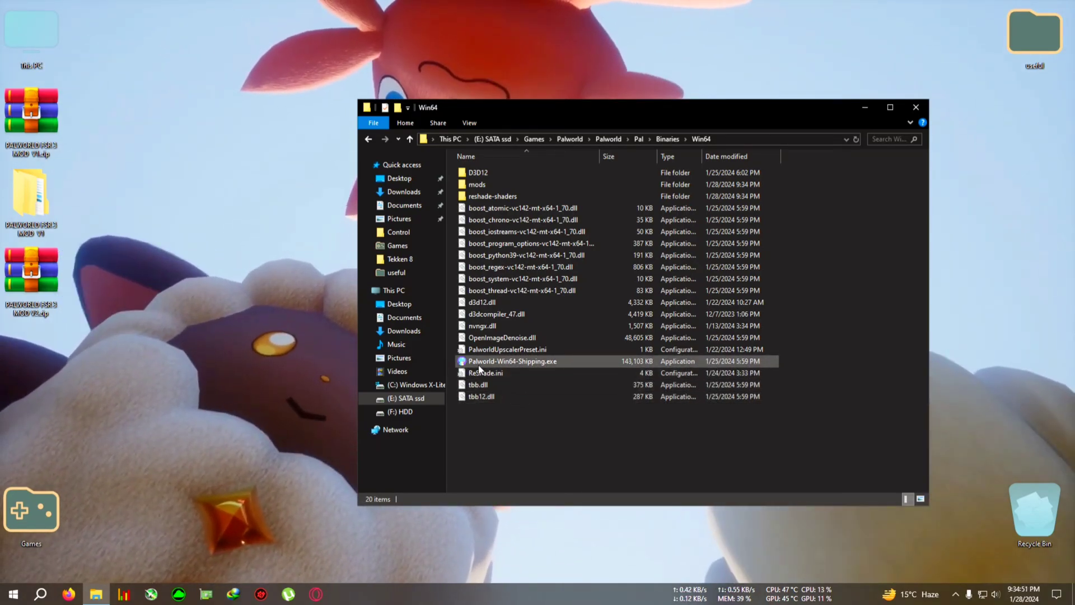
right_click(485, 363)
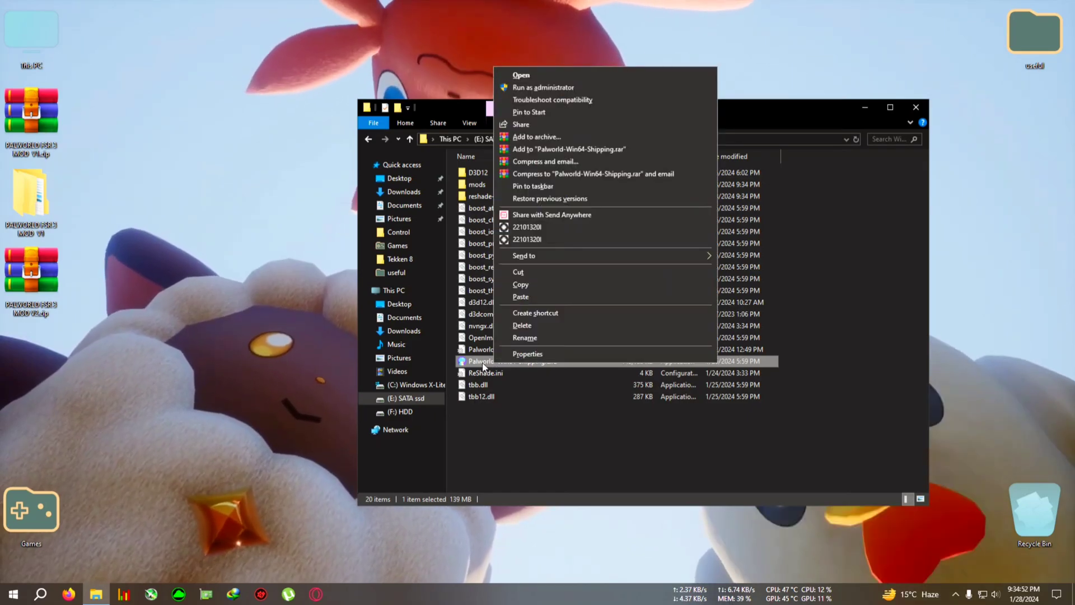
click(704, 428)
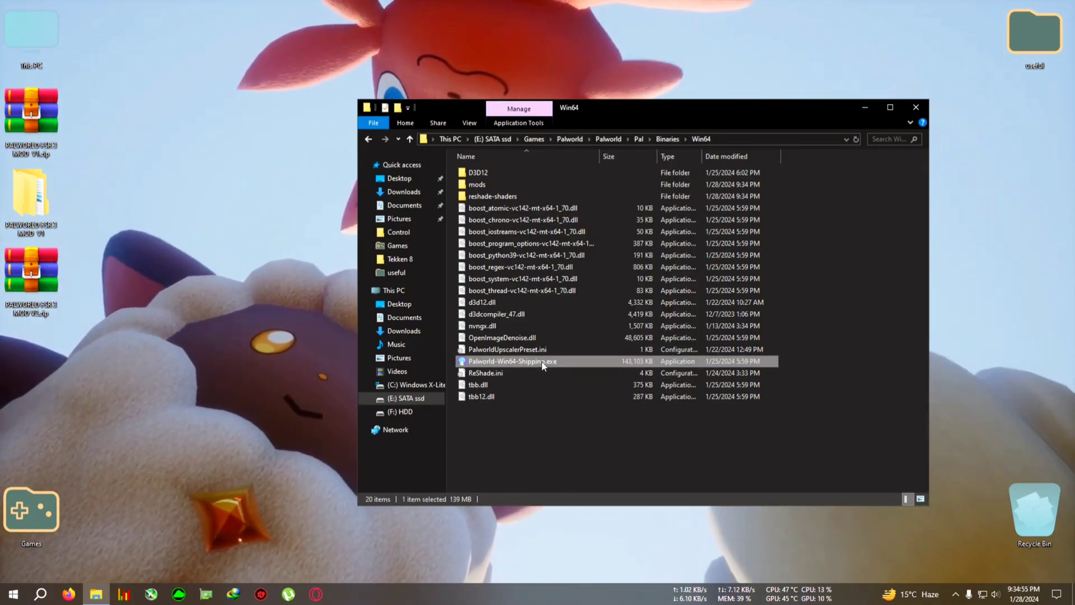
Create a desktop shortcut for Palworld-Win64-Shipping.exe and close the Win64 folder window.
right_click(543, 365)
mouse_move(595, 257)
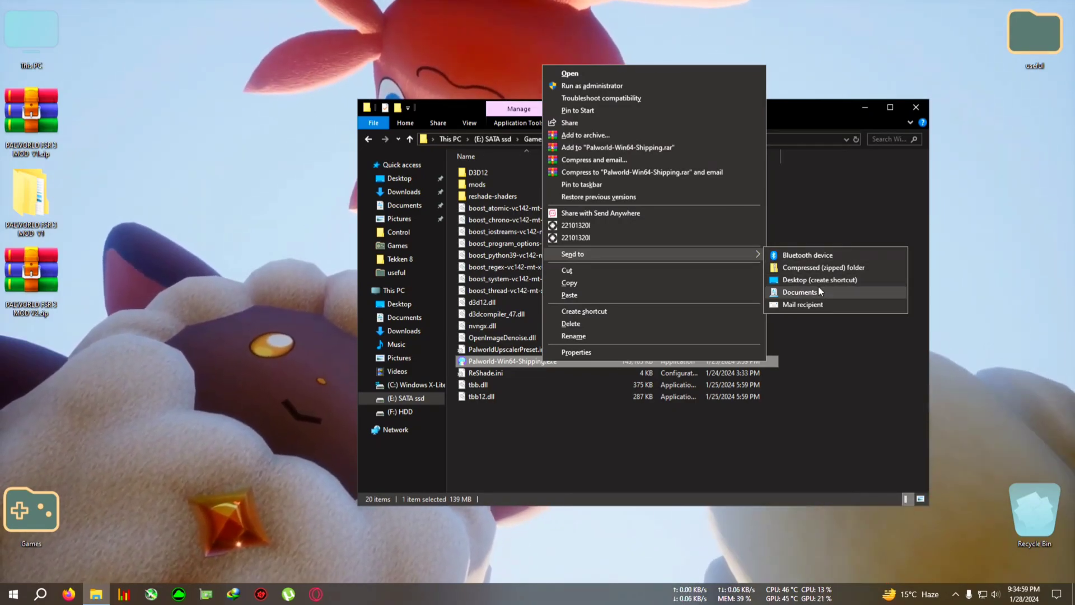
click(811, 282)
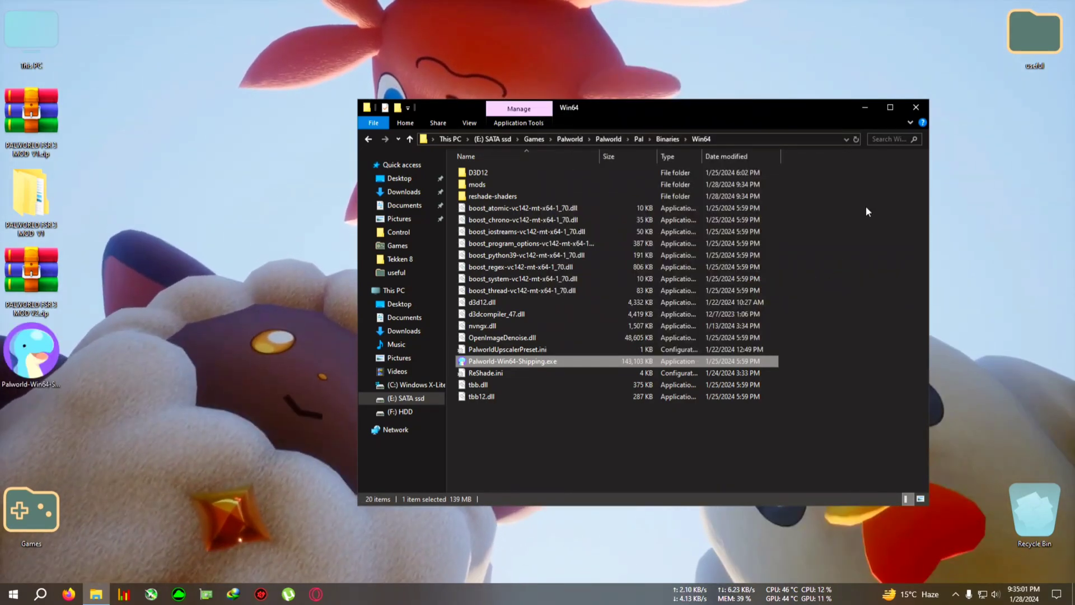
click(915, 108)
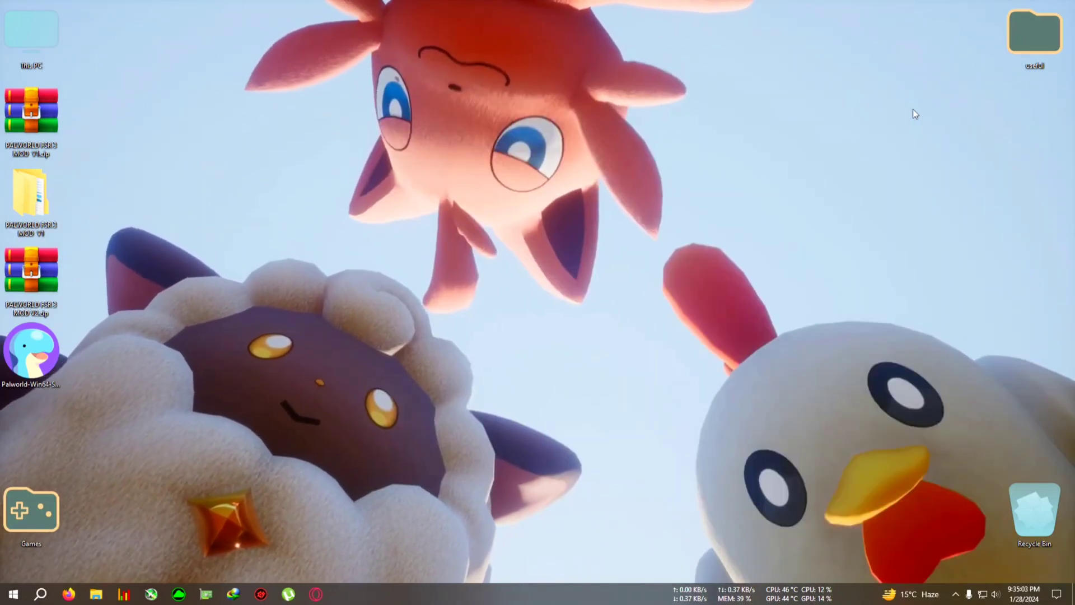
Append a space and -dx12 to the end of the desktop shortcut's target and save its properties.
click(46, 358)
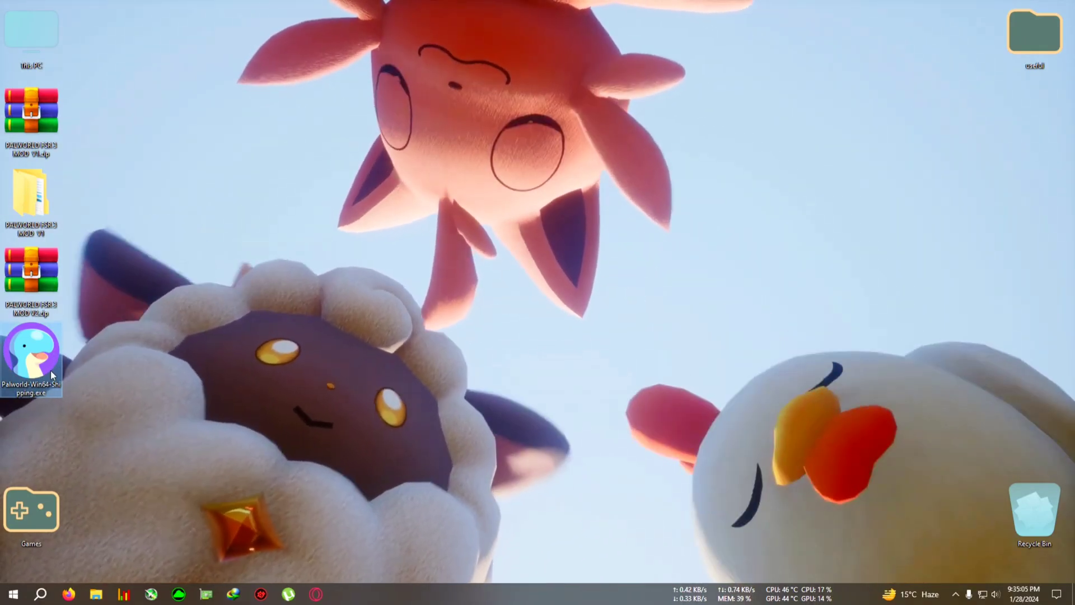
right_click(43, 358)
click(109, 349)
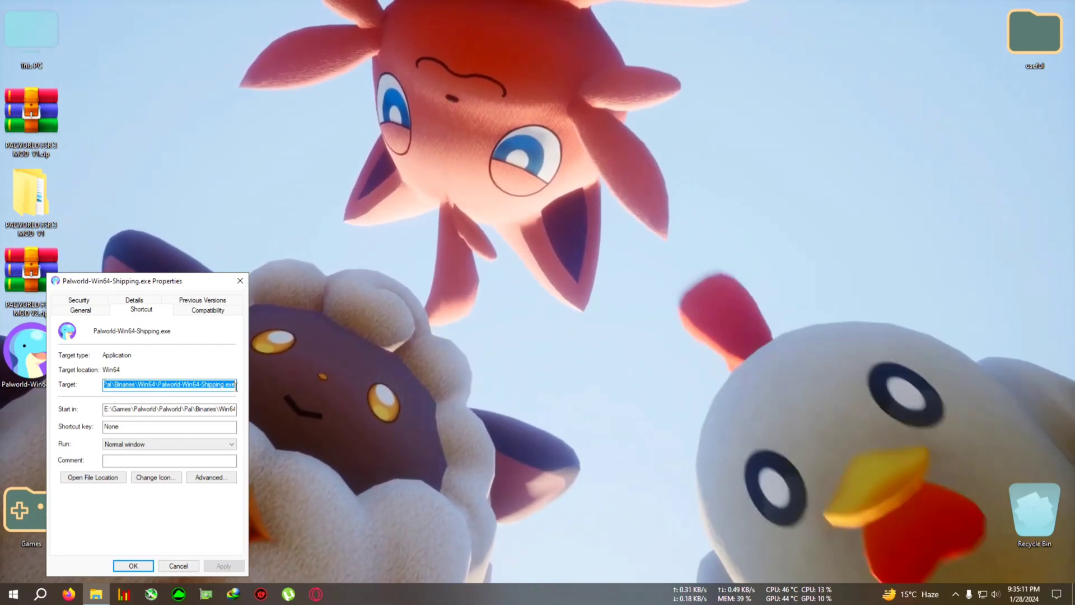
click(235, 384)
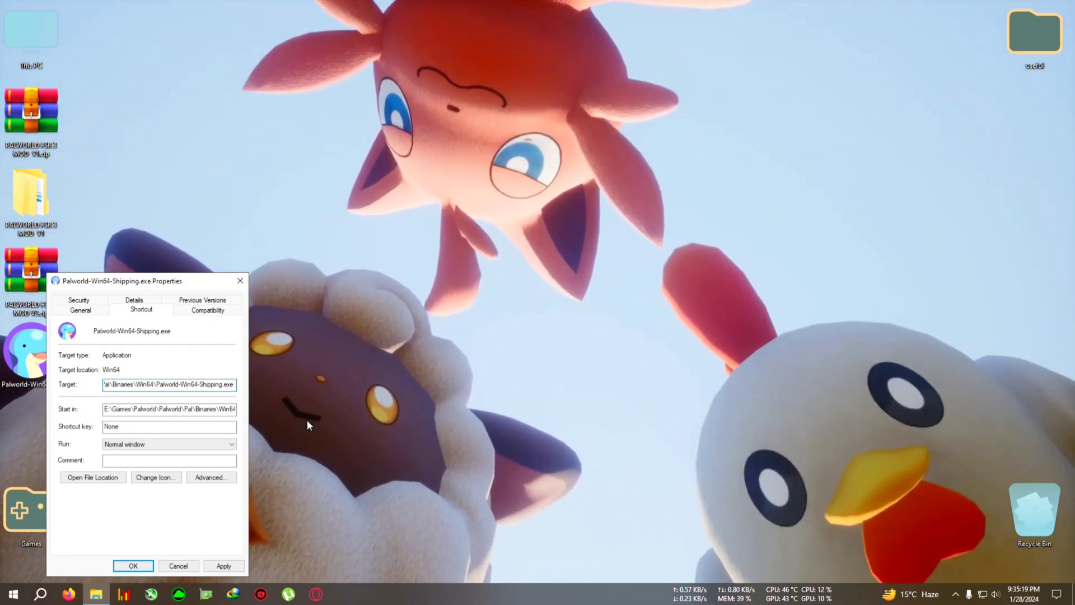
text(-d)
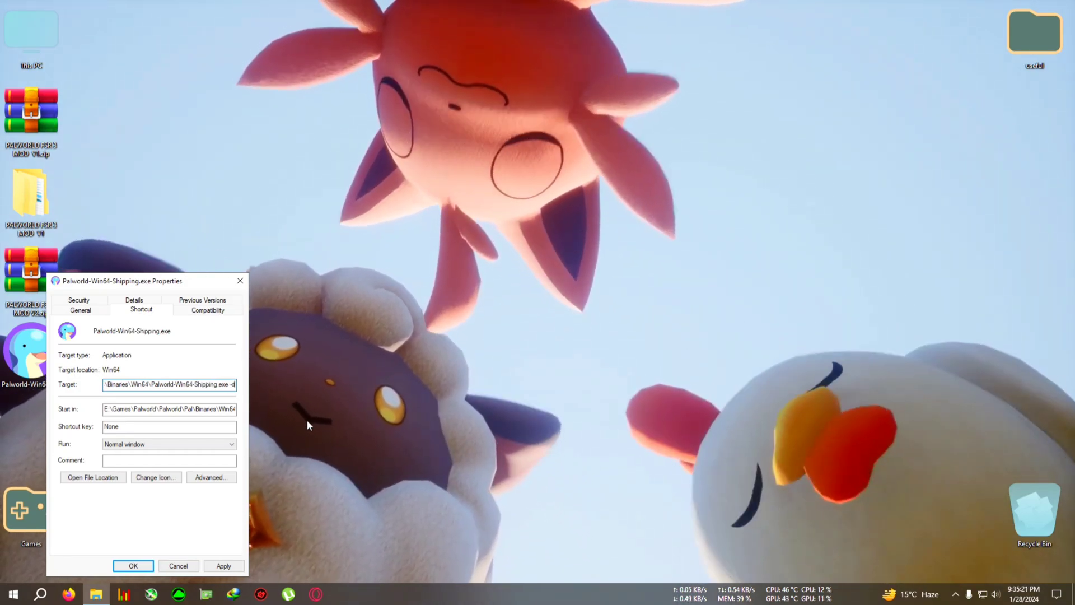
text(x12)
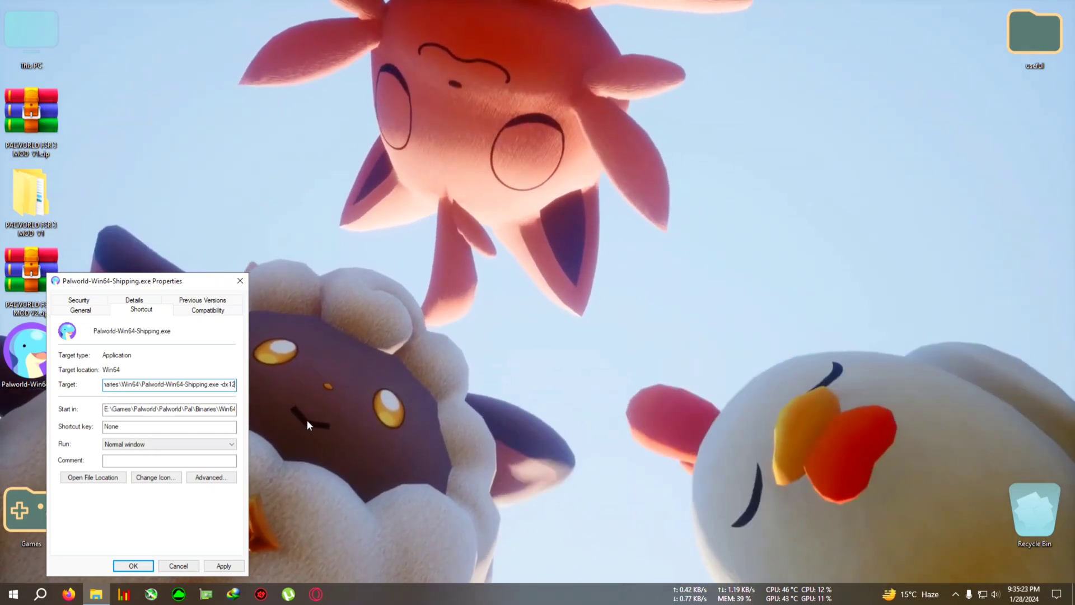
click(229, 384)
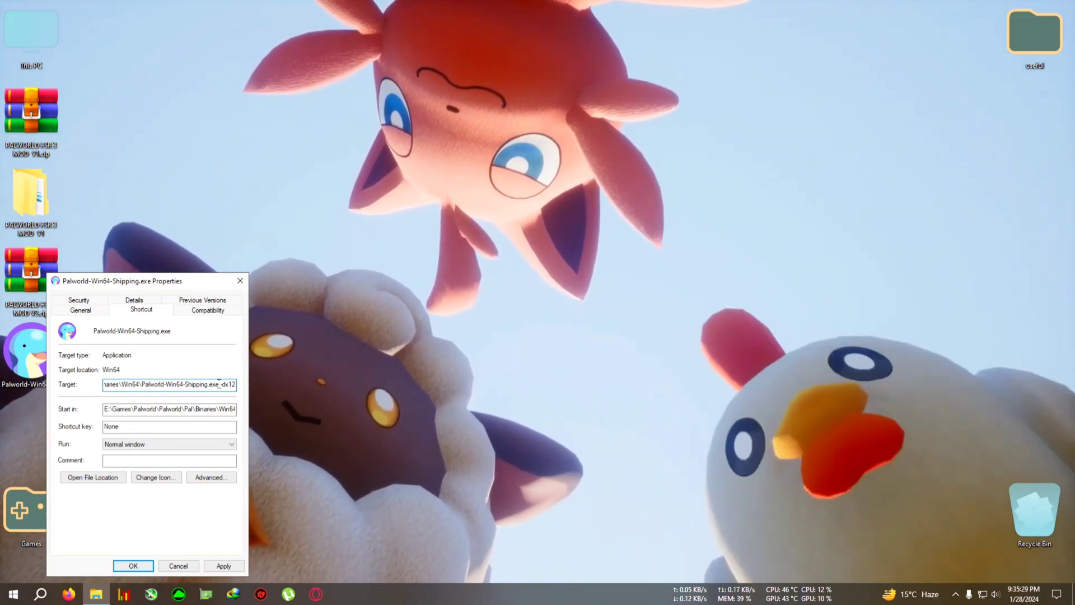
click(219, 385)
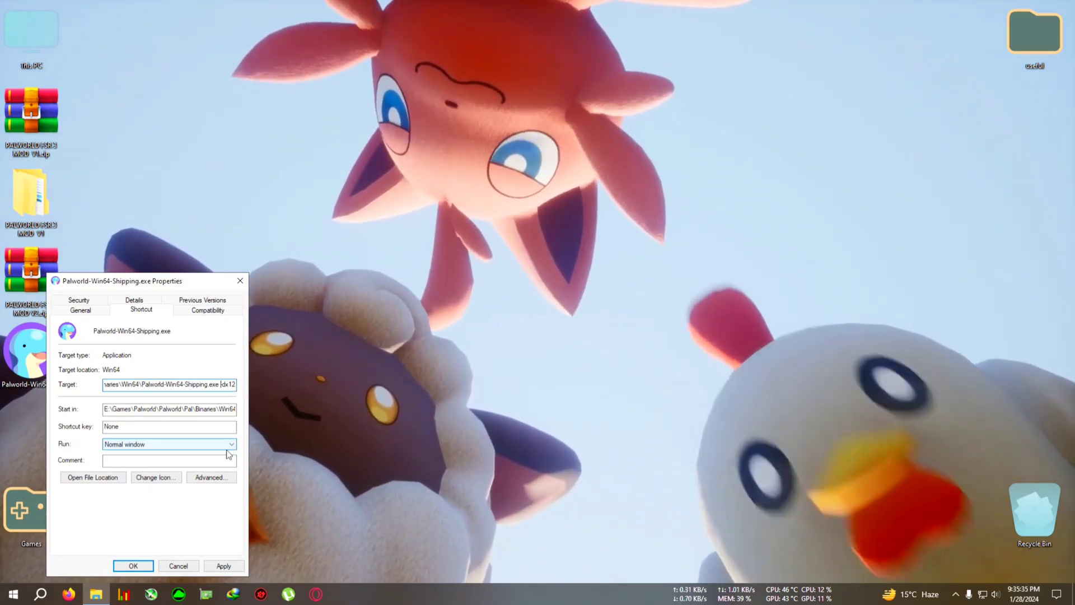
click(133, 565)
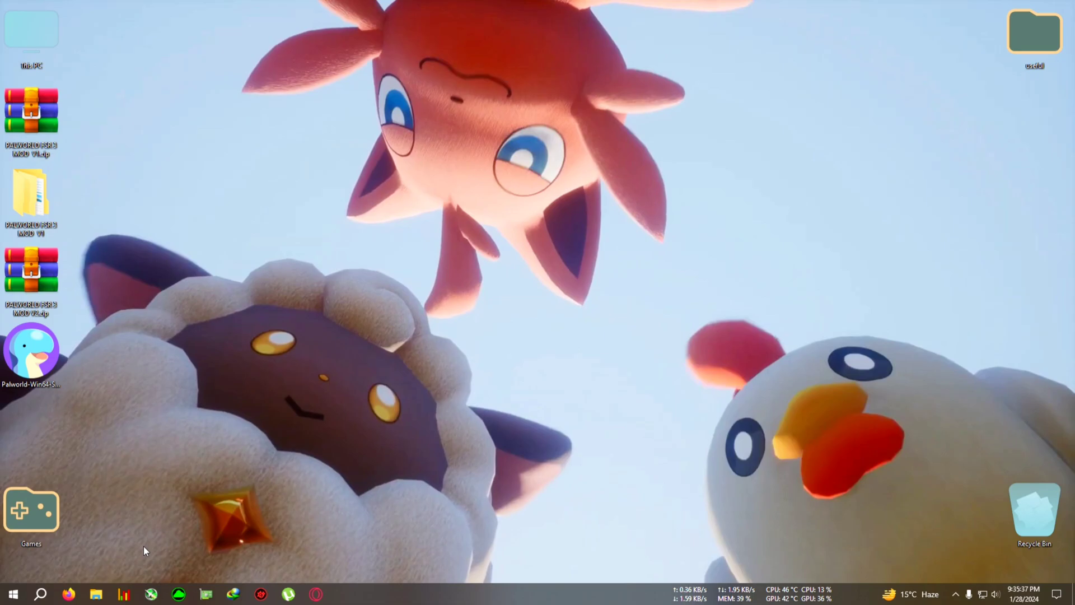
Launch Palworld from the desktop shortcut, dismiss the patch notes and load the Palpagos Islands world.
double_click(51, 368)
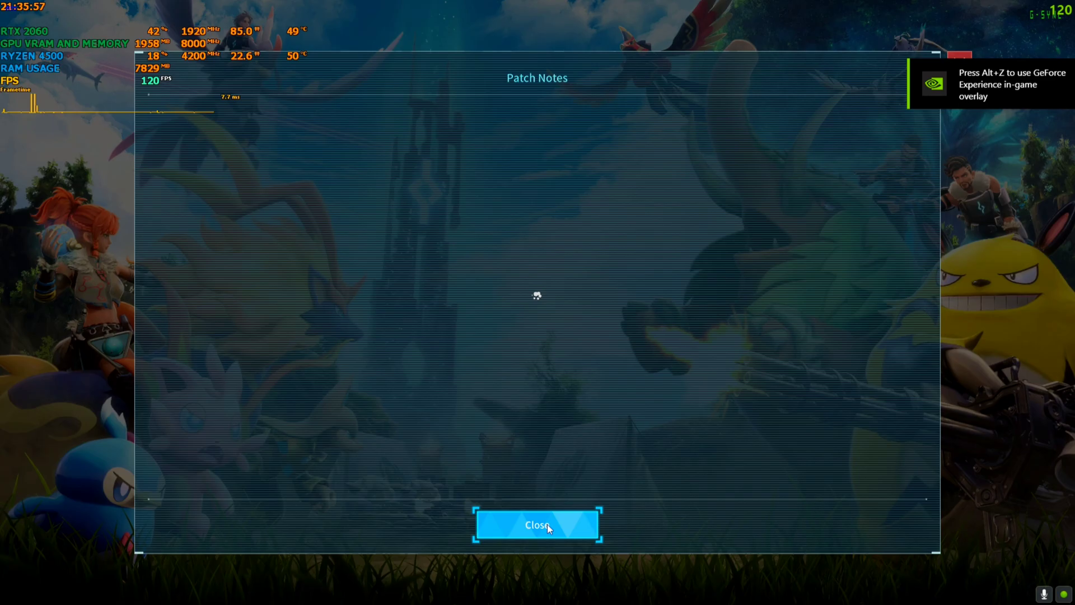
click(546, 525)
click(516, 382)
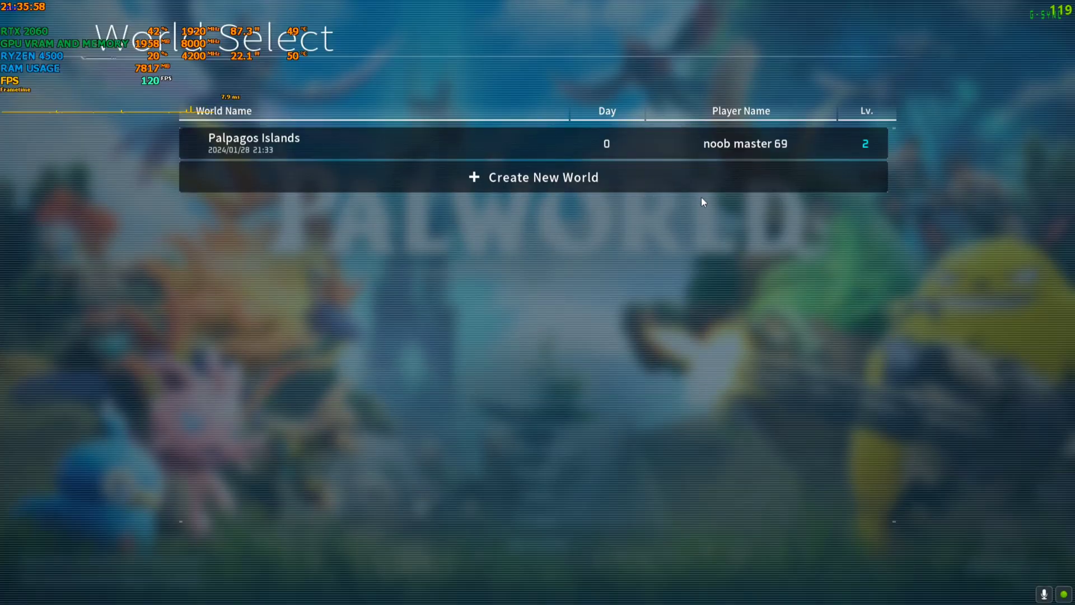
click(753, 156)
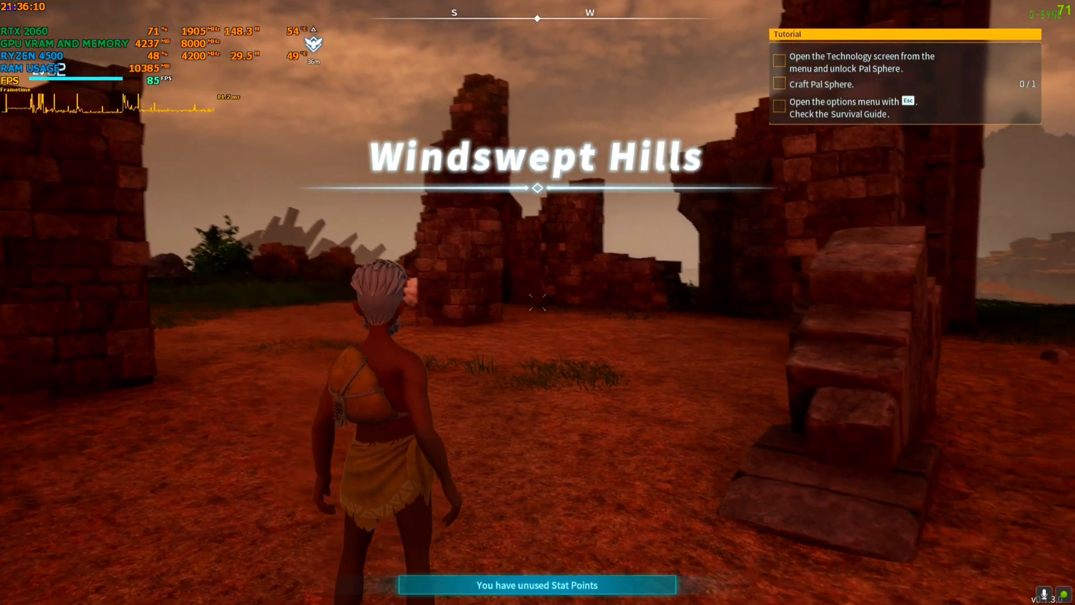
Run the character through the Windswept Hills ruins to check the frame rate with the mod's initial settings.
key(w)
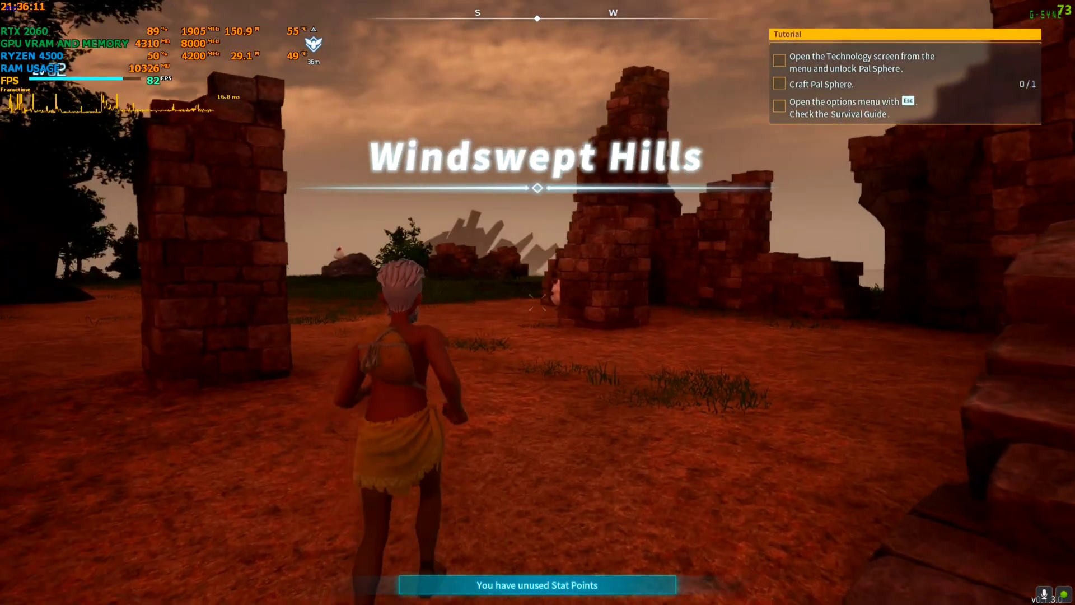
key(shift)
key(space)
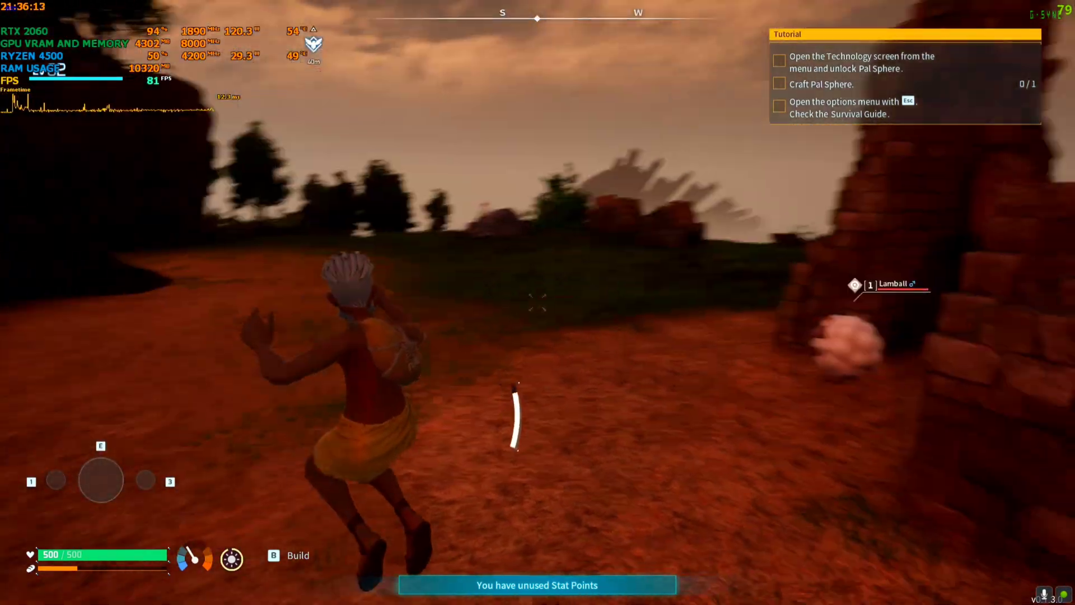
key(w)
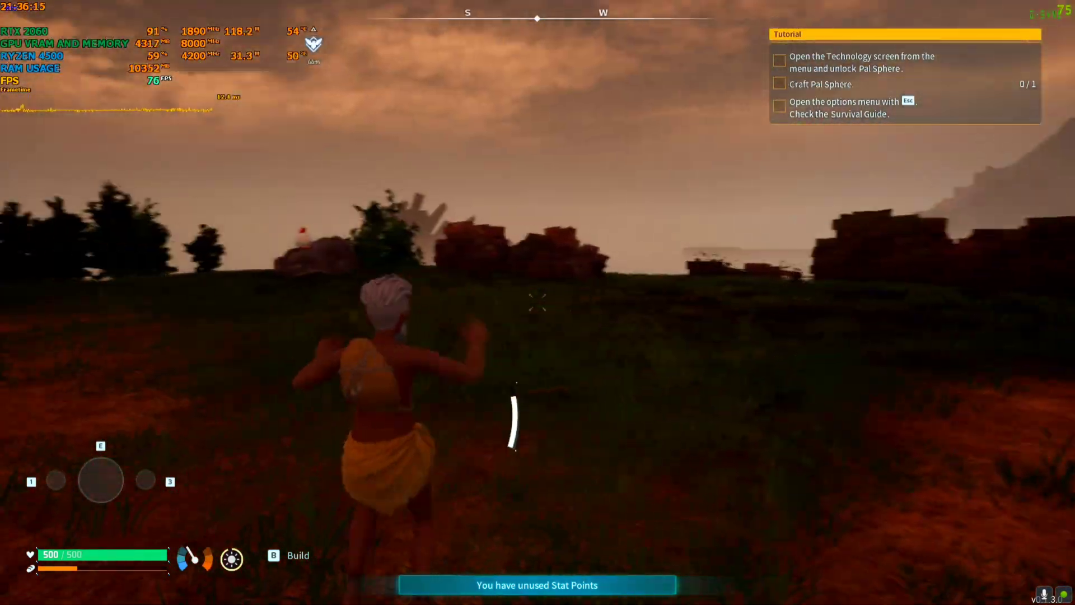
key(w)
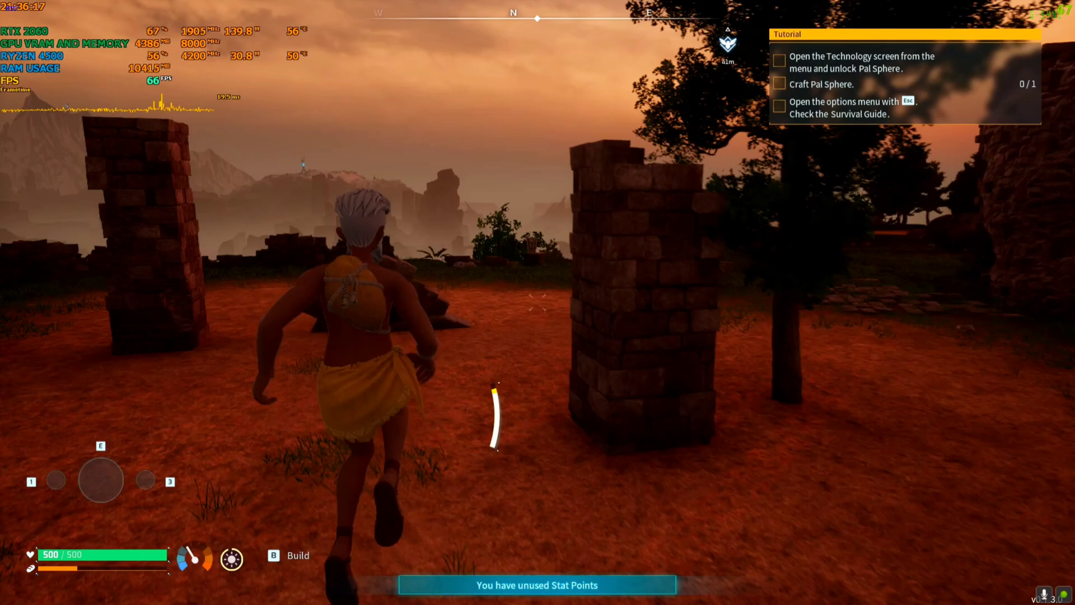
key(w)
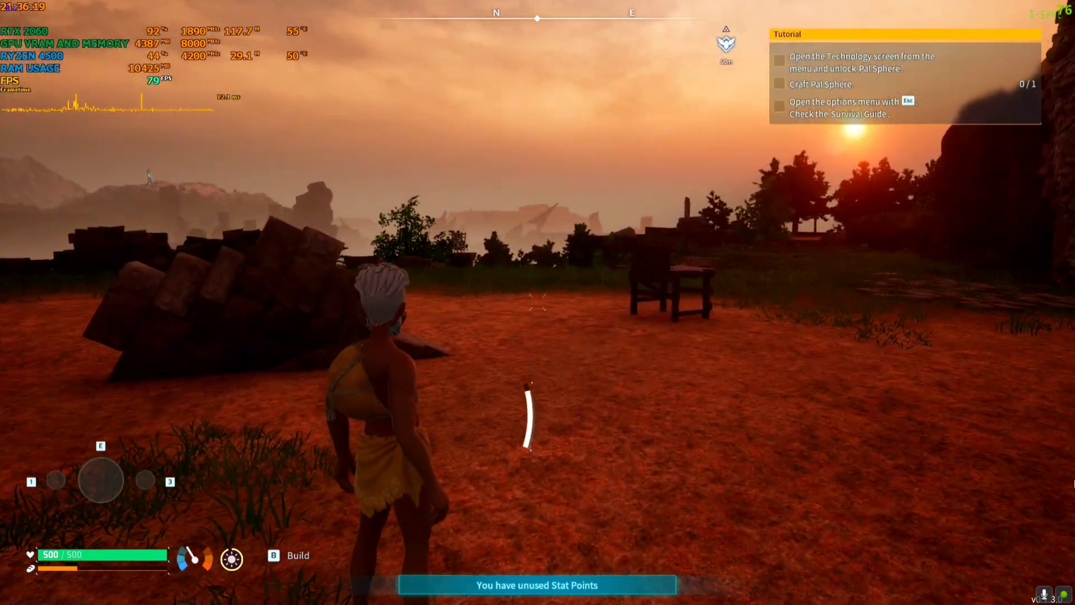
Bring up the mod overlay and move its two windows apart so the Palworld Upscaler settings are fully readable.
key(Home)
key(super)
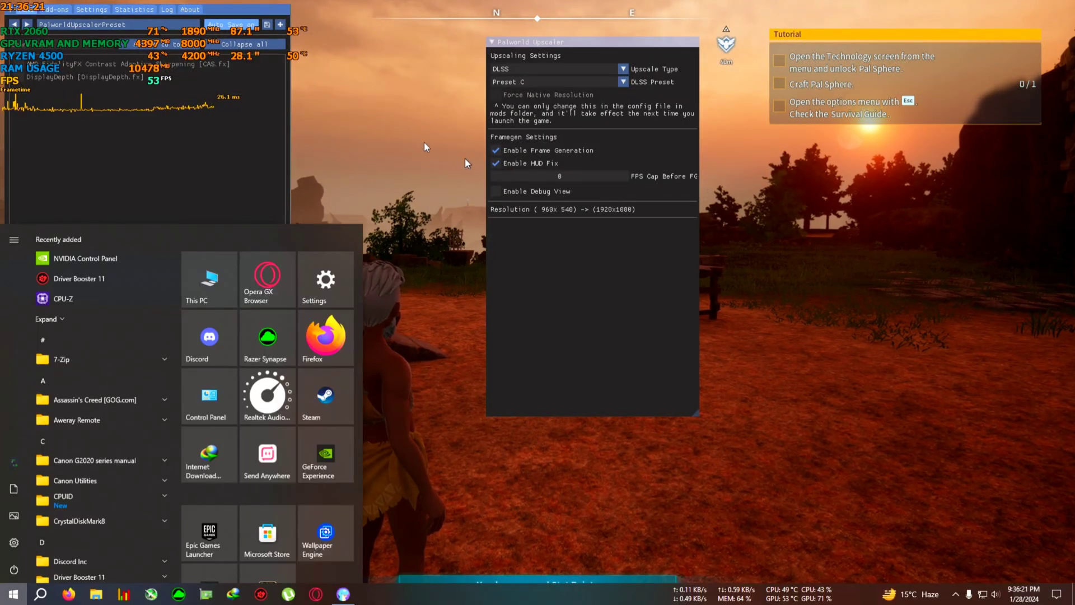
drag(247, 10, 918, 101)
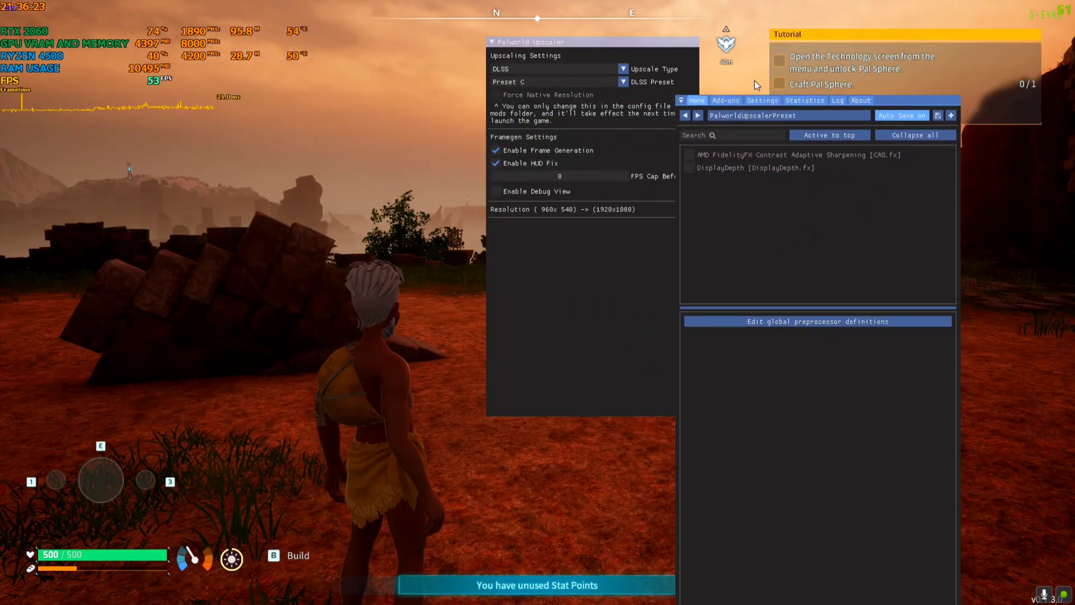
drag(608, 45, 436, 56)
drag(890, 111, 975, 403)
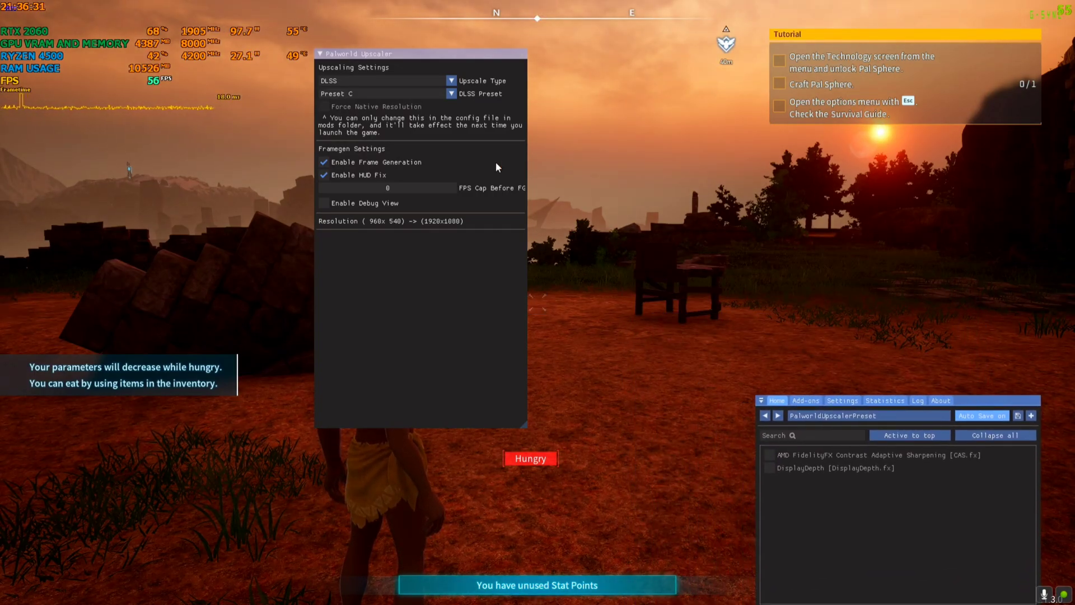
drag(436, 62, 550, 84)
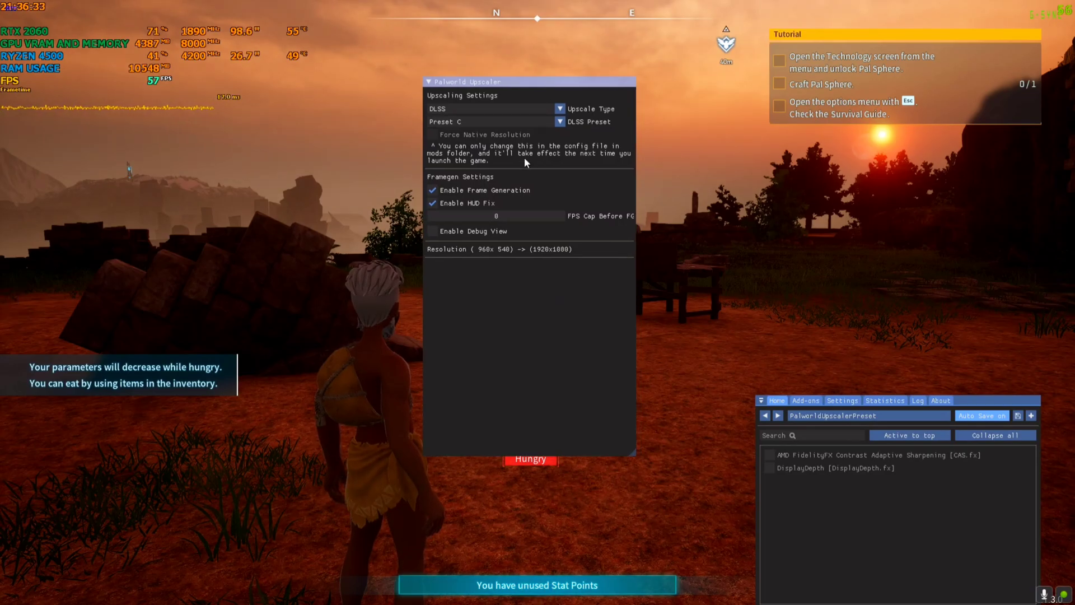
Set the Palworld Upscaler's upscale type to FSR3 Upscaling and hide the overlay.
click(547, 109)
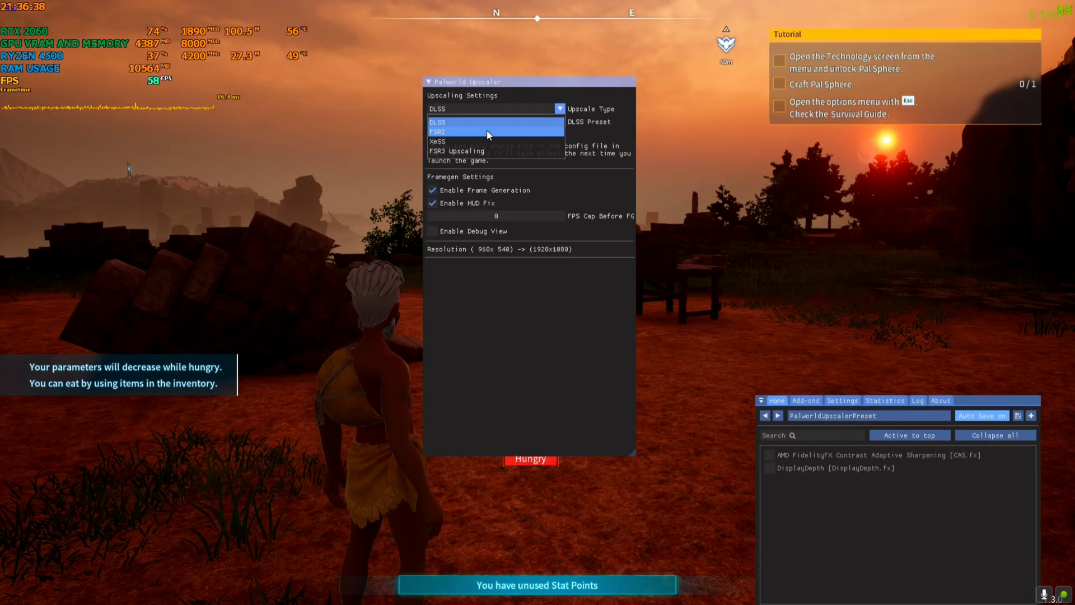
click(462, 149)
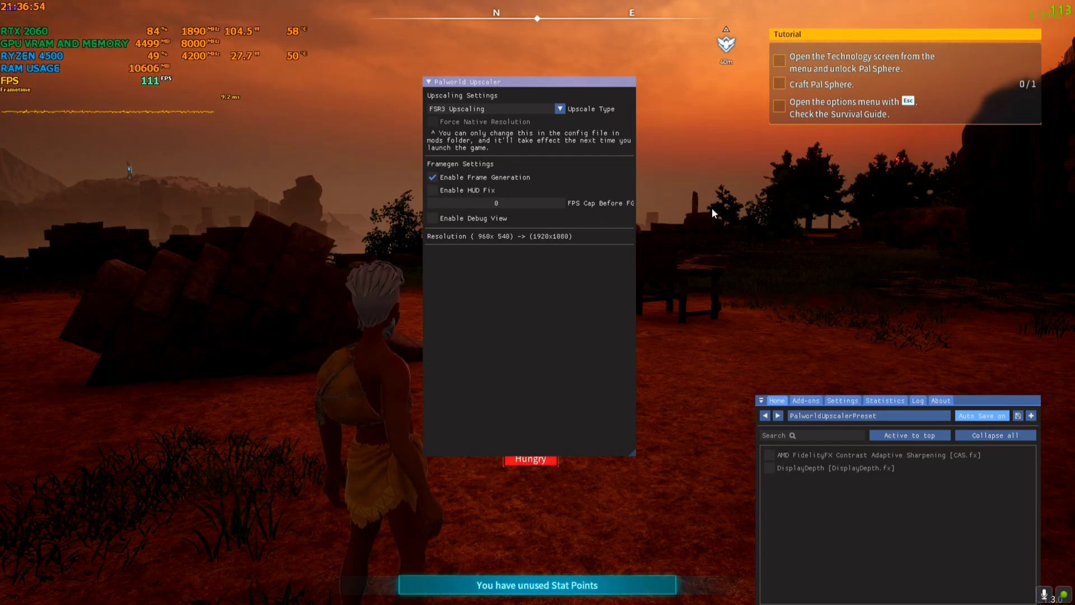
key(Home)
Walk the character around near the workbench to check the frame rate and image with FSR3 Upscaling.
key(d)
key(w)
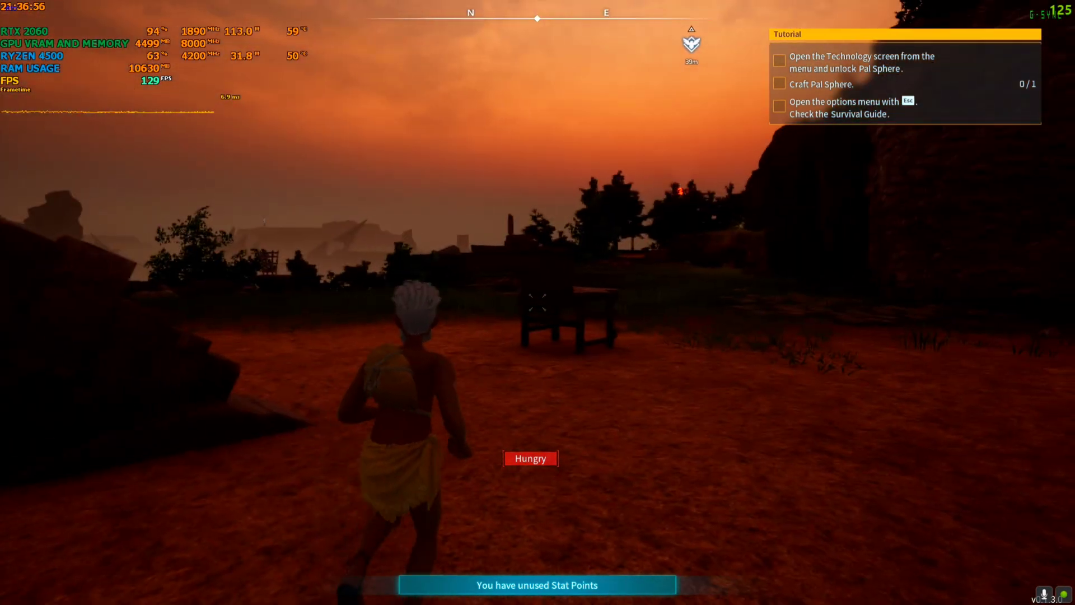
key(a)
key(d)
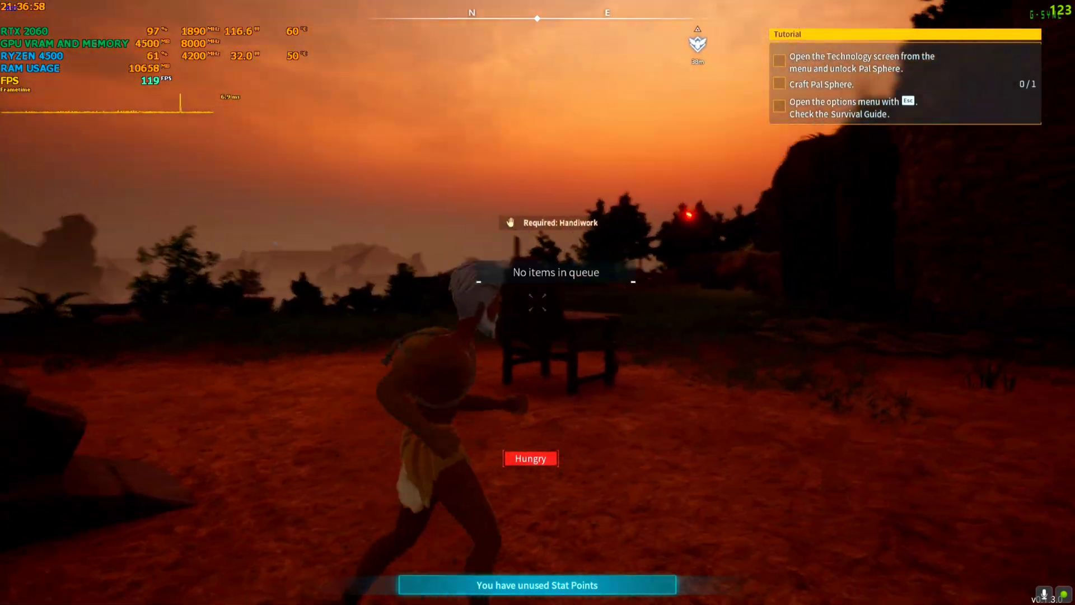
key(s)
key(d)
key(a)
key(w)
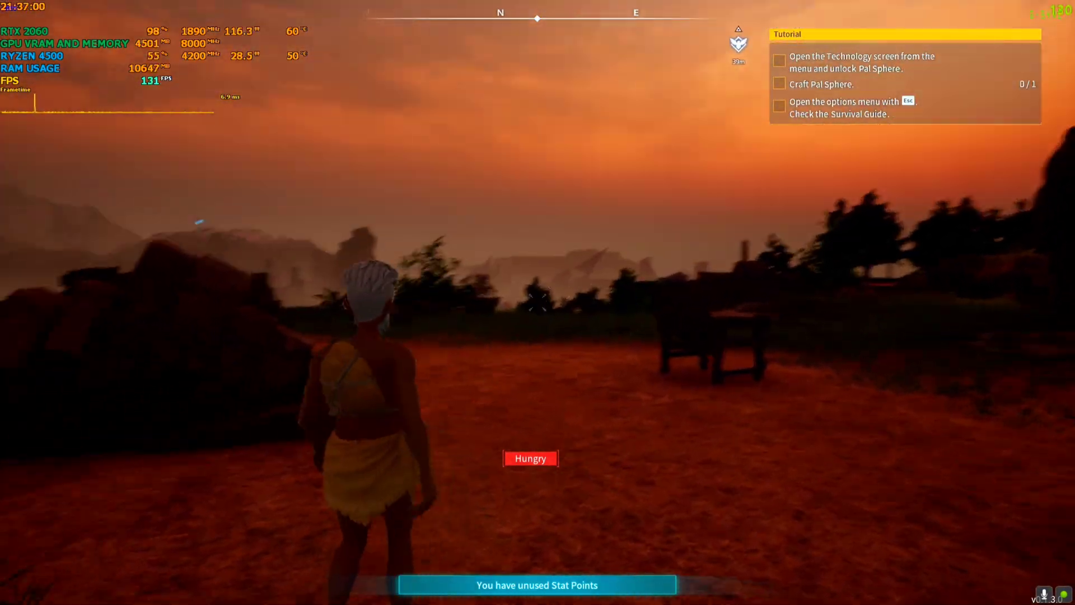
key(a)
Reopen the mod overlay, set the upscale type to DLSS and hide the overlay.
key(Home)
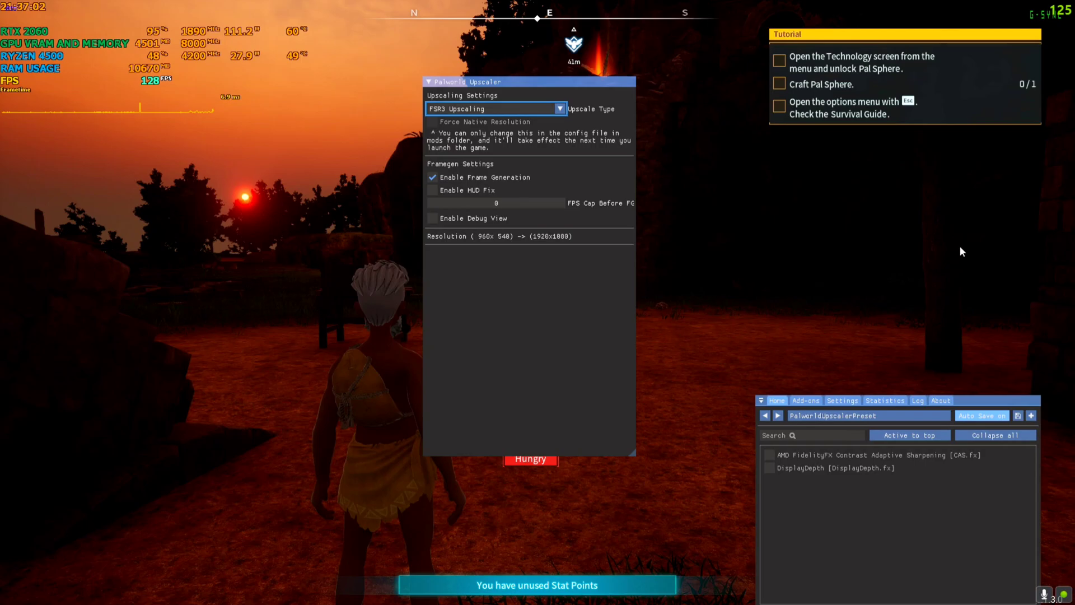
click(553, 107)
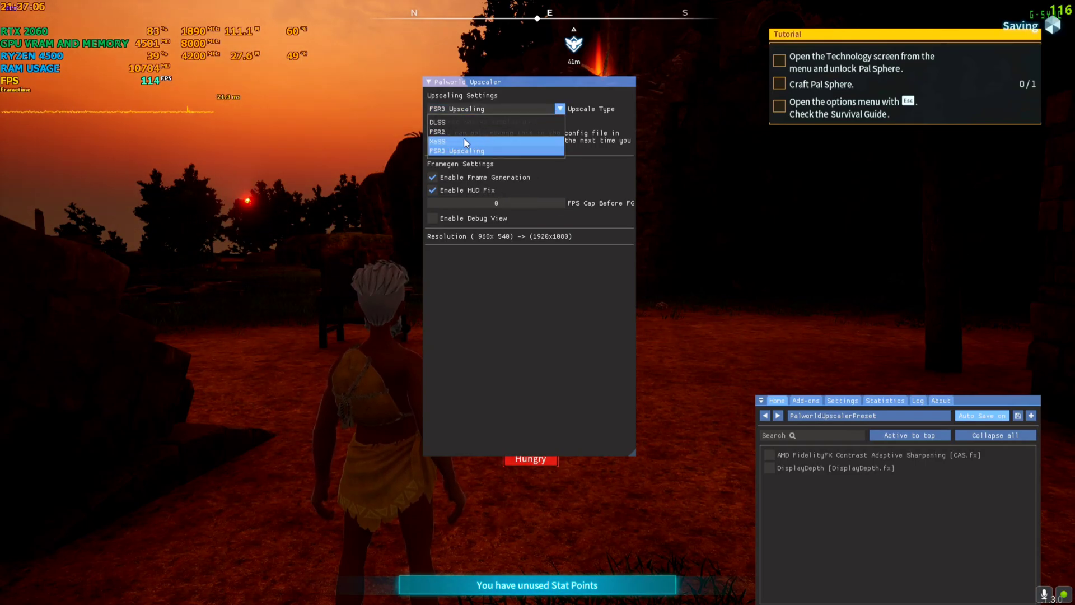
click(464, 121)
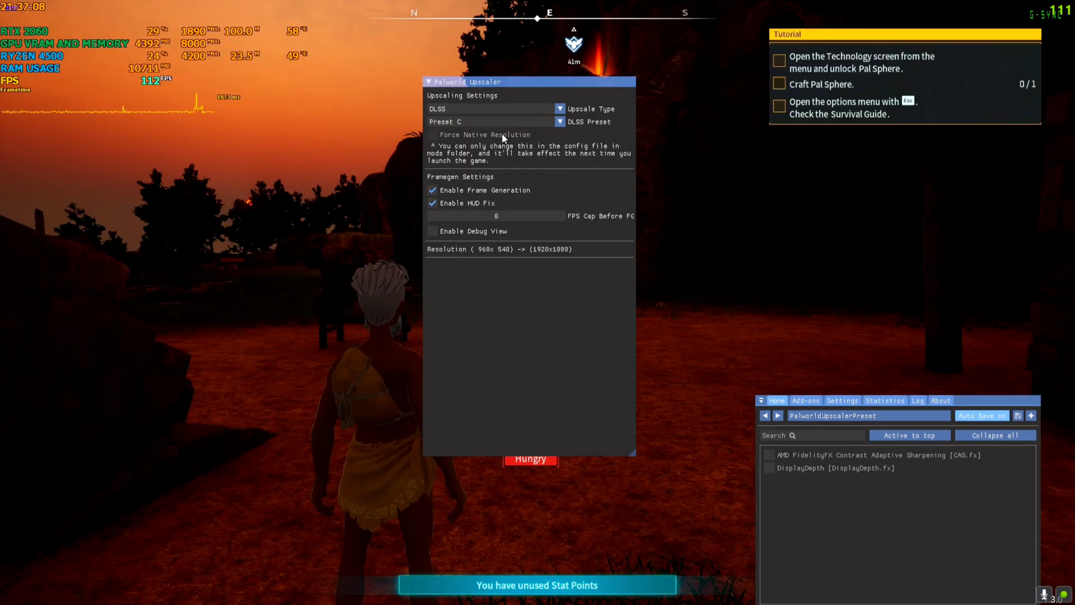
key(Home)
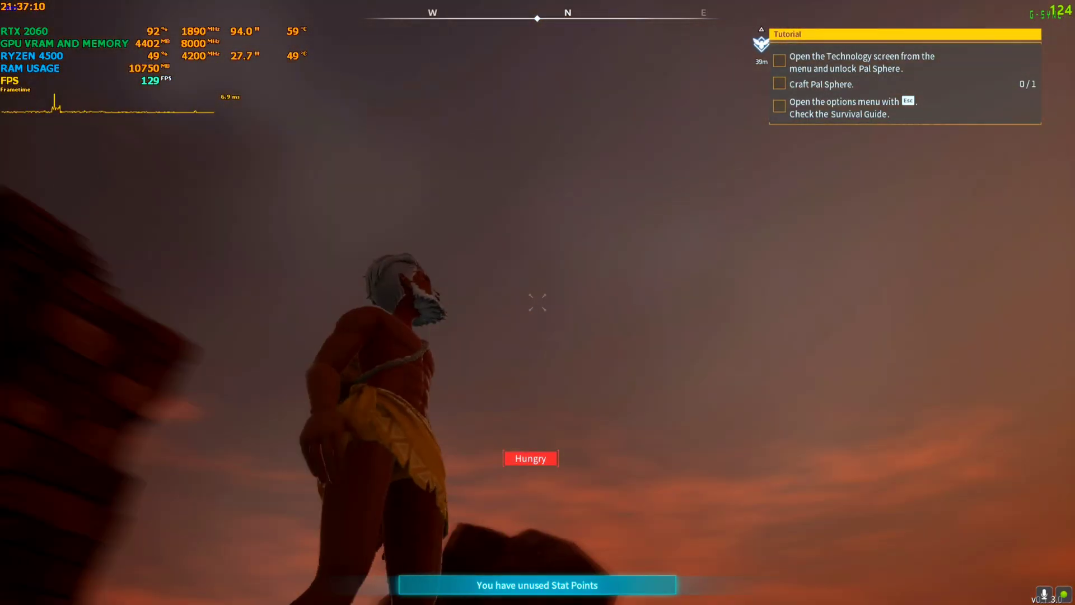
Sprint the character around the ruins to check the frame rate and image with DLSS.
key(shift+w)
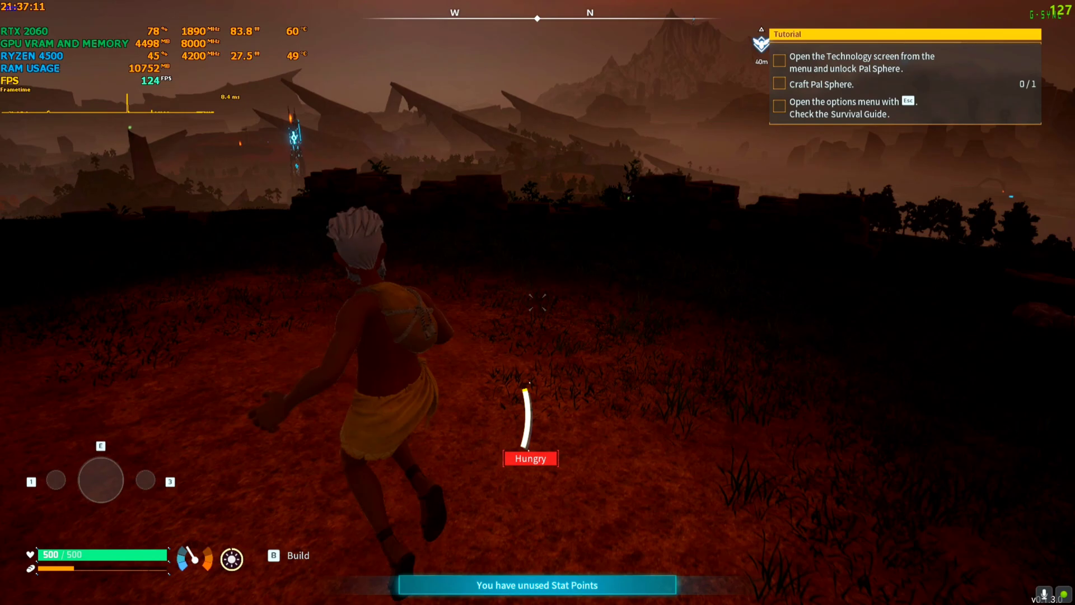
key(w)
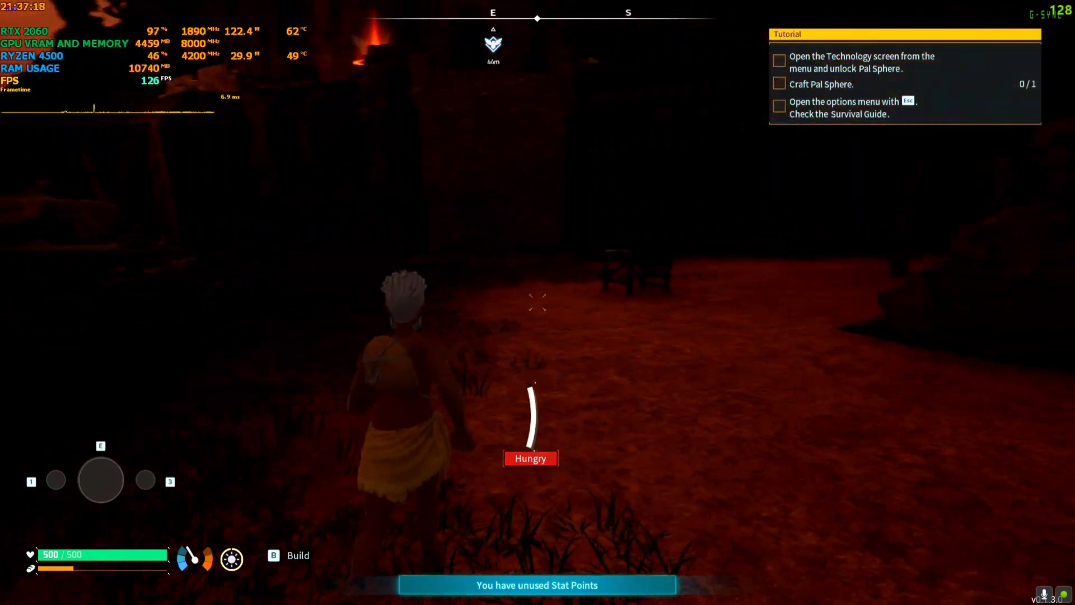
right_click(538, 302)
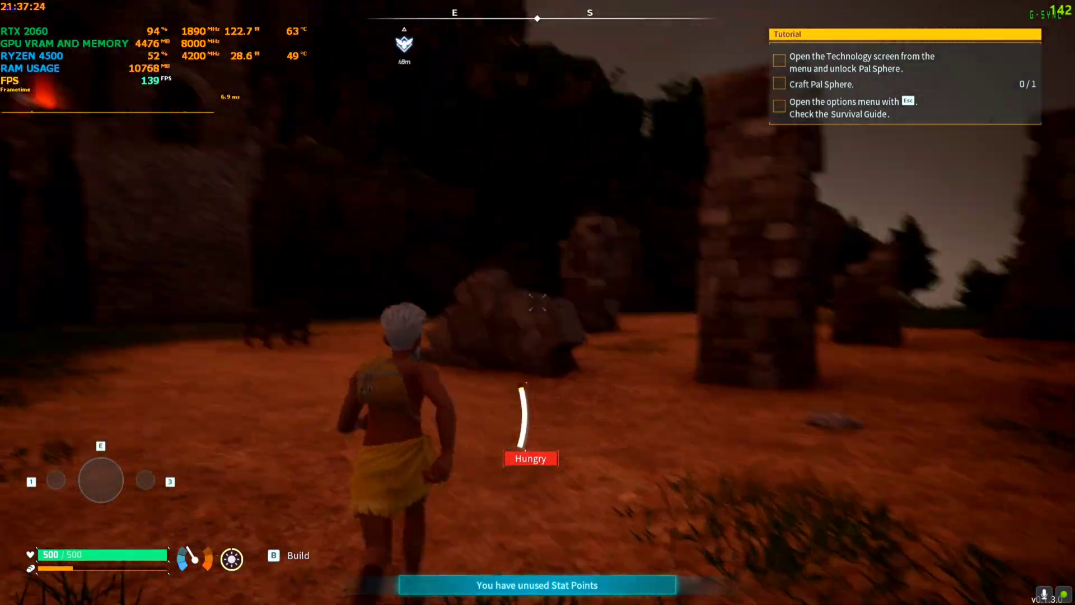
Move the character back and forth around the fallen ruin block to check the frame rate and image with DLSS.
key(s)
key(w)
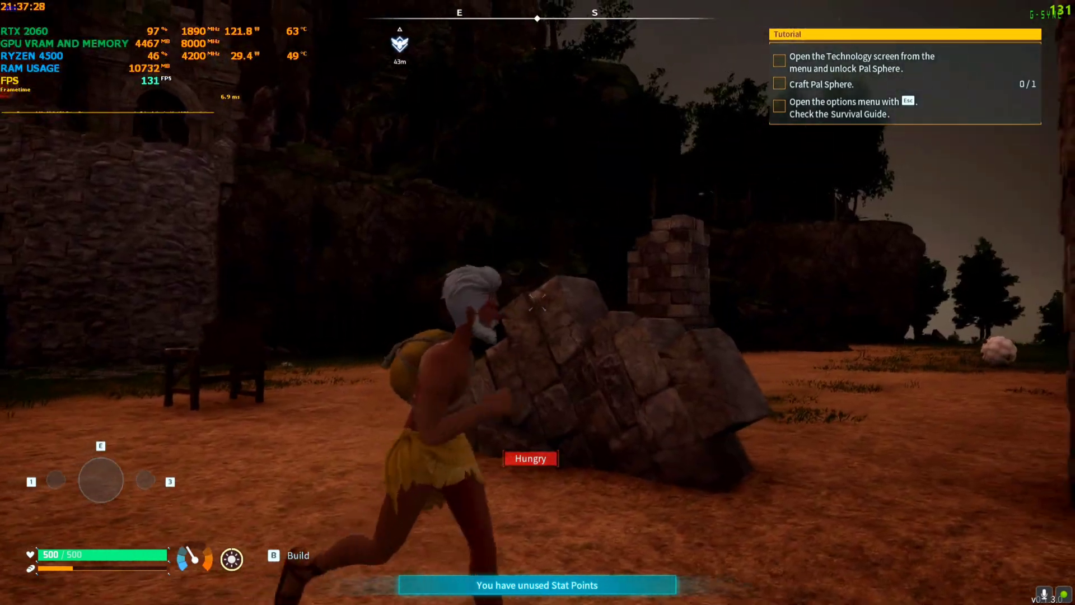
key(a)
key(d)
key(a)
key(d)
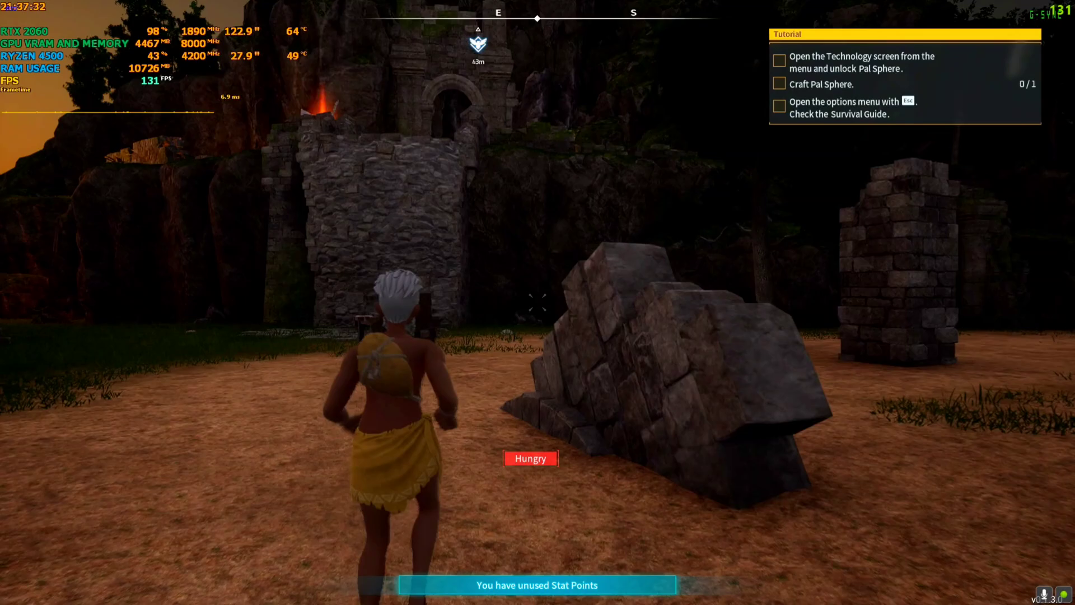
Check the DLSS option in the game's graphics settings and return to the game without changing anything.
key(Escape)
click(282, 161)
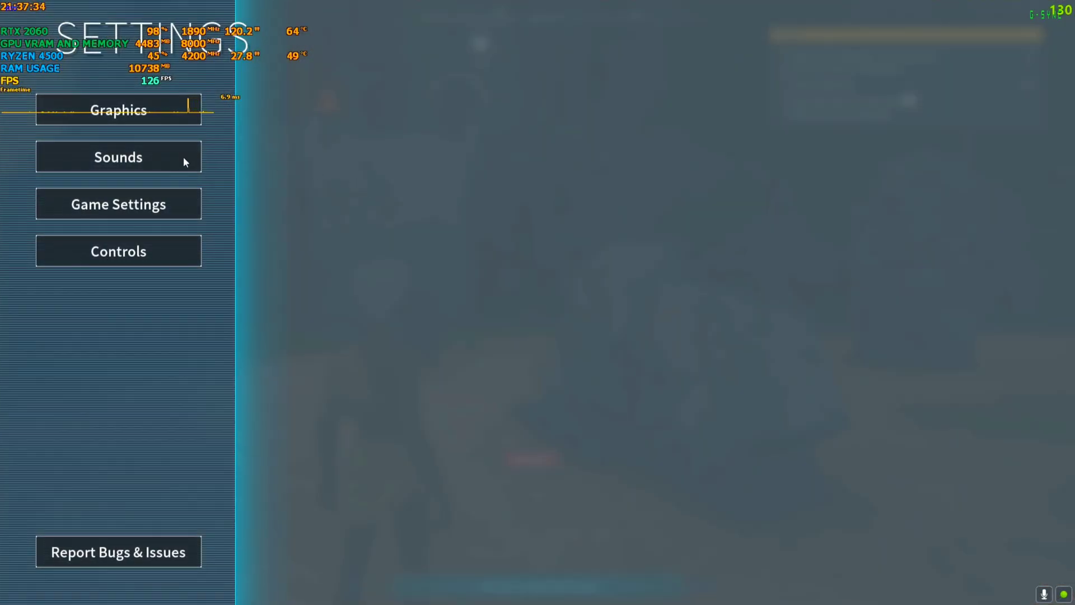
click(149, 118)
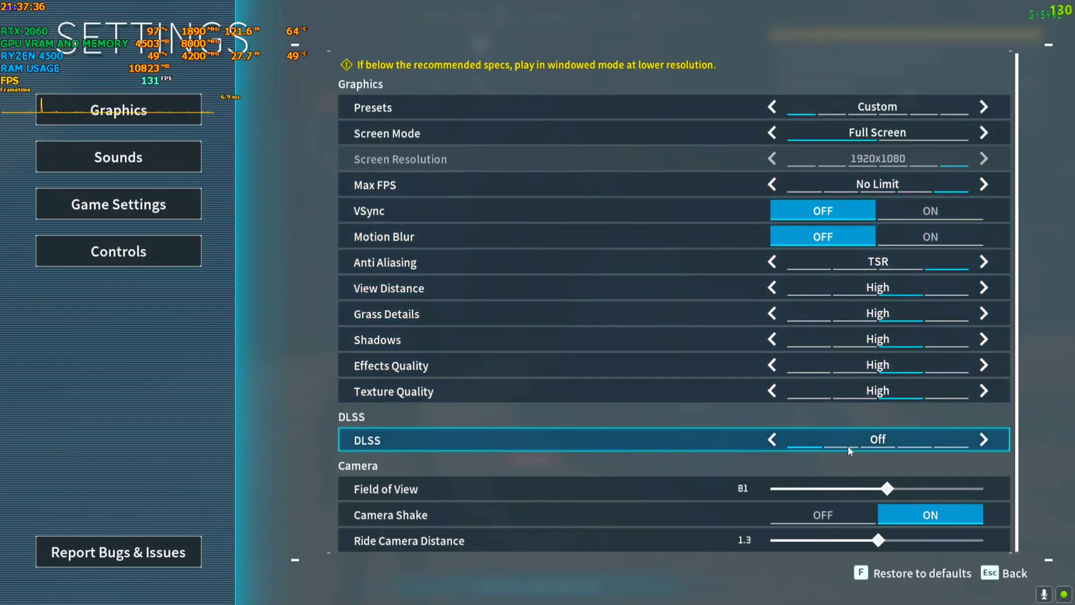
key(Escape)
key(Escape)
key(Escape)
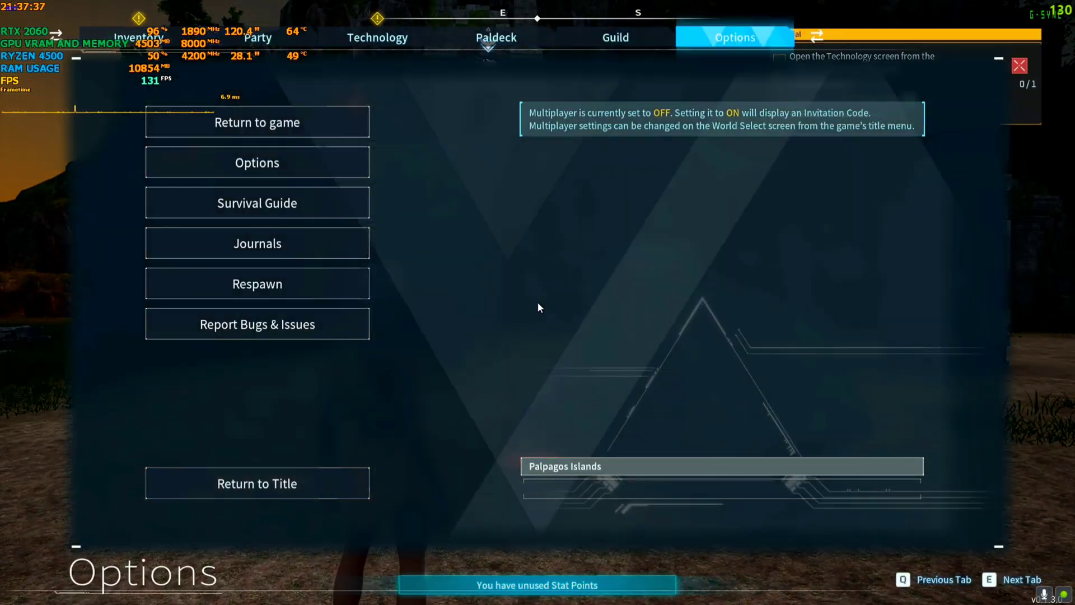
Reopen the mod overlay, move the Palworld Upscaler window clear of the character, and hide the overlay.
key(Home)
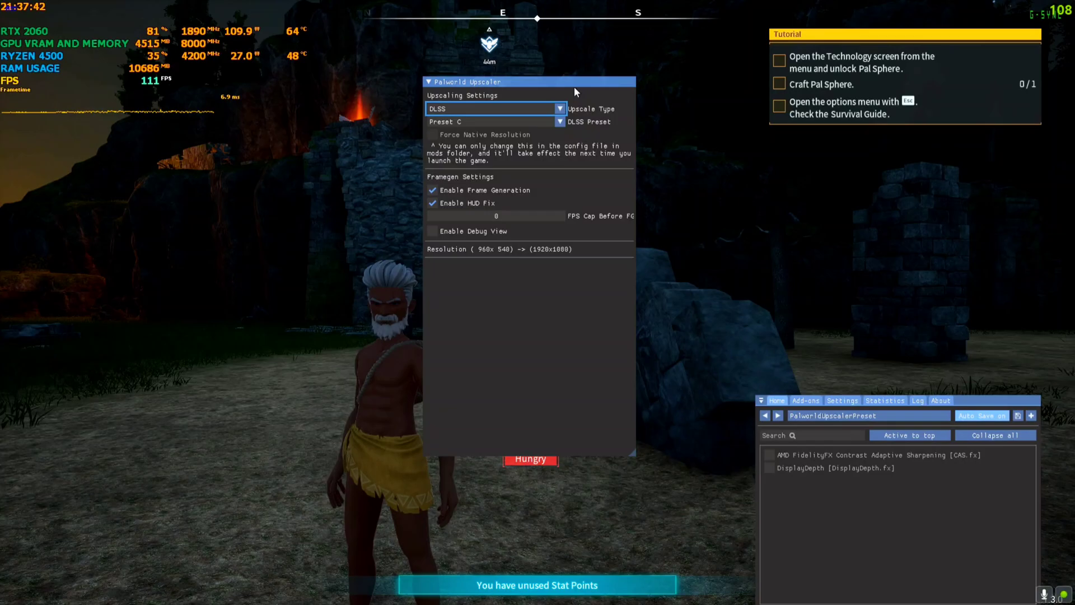
drag(574, 86, 456, 102)
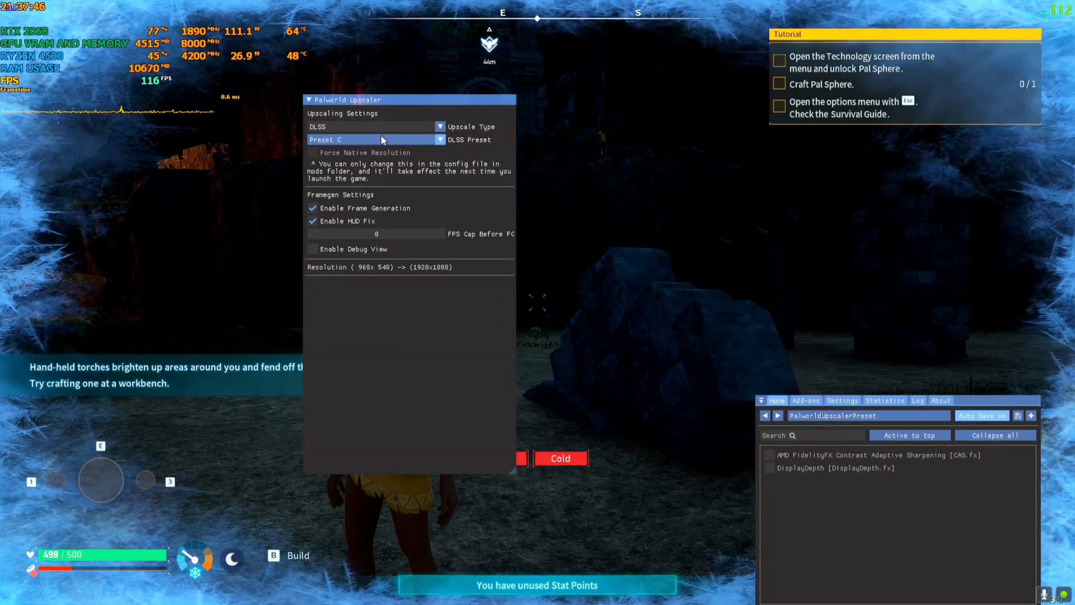
key(Escape)
key(Escape)
key(Home)
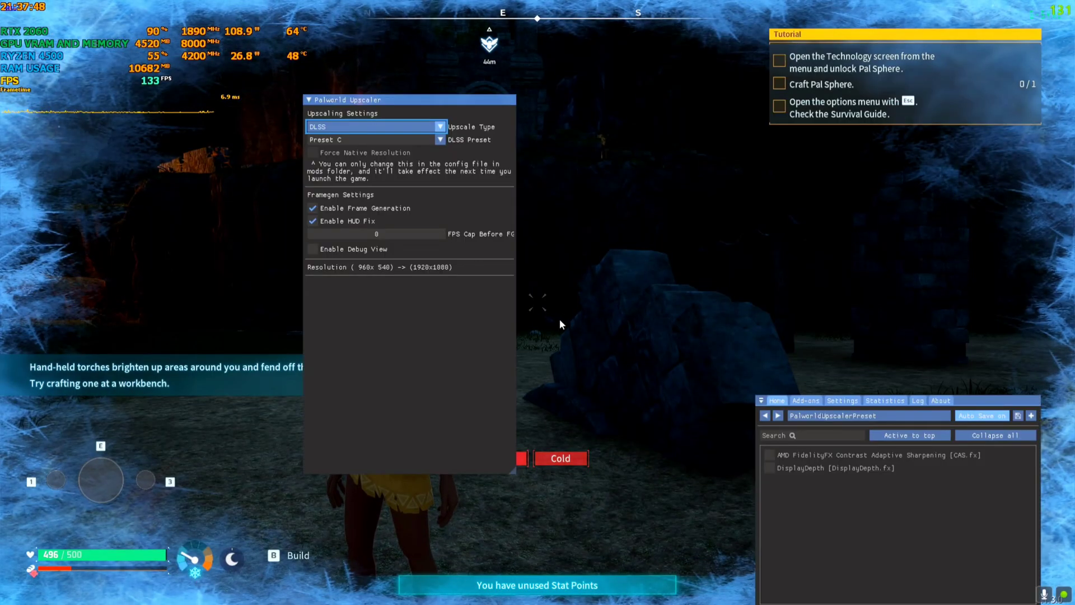
key(Home)
Run the character around the workbench and ruins to check the frame rate and image with DLSS at night.
key(w)
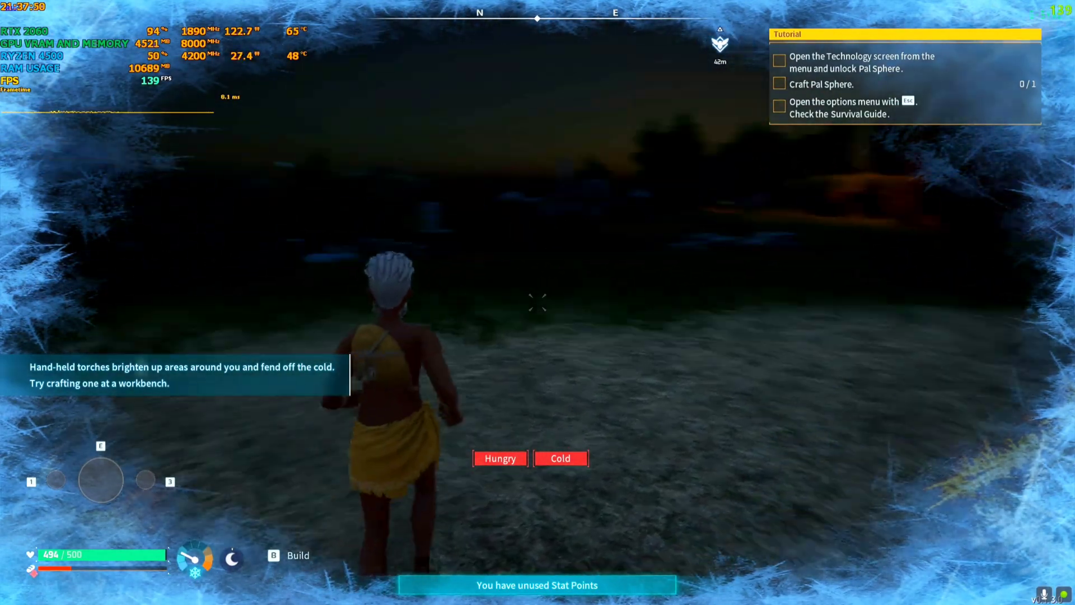
key(w)
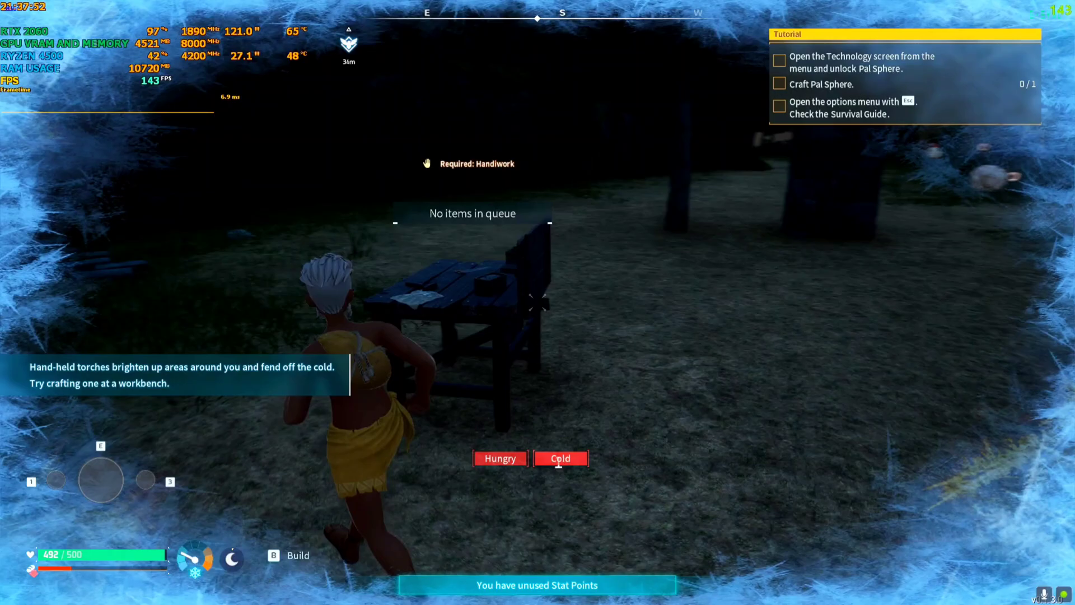
key(w)
key(shift+w)
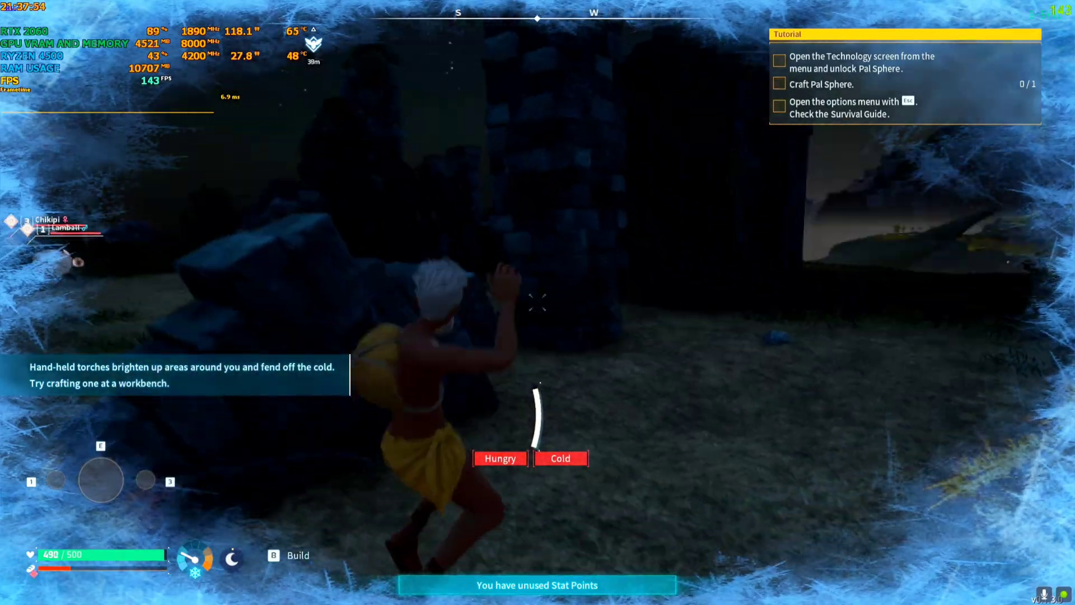
key(w)
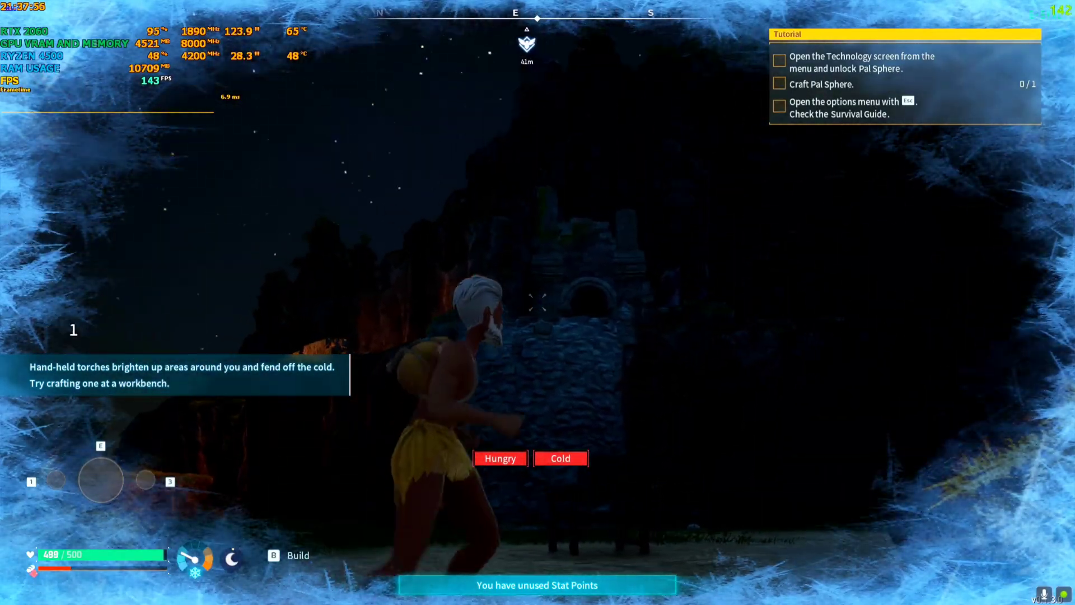
key(w)
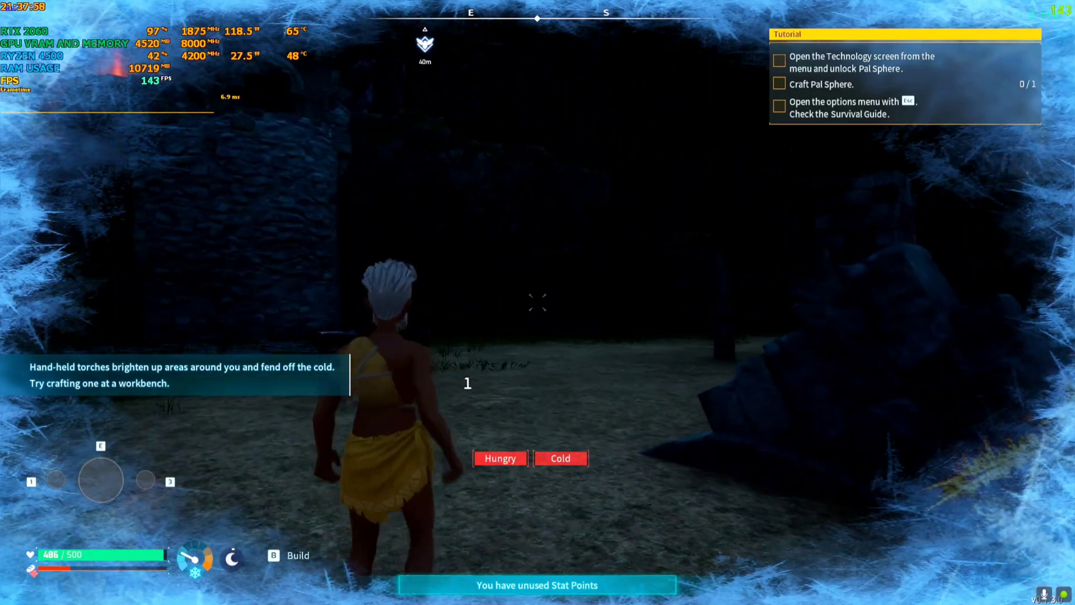
Set the upscale type to XeSS and run the character briefly near the workbench to check the frame rate.
key(Home)
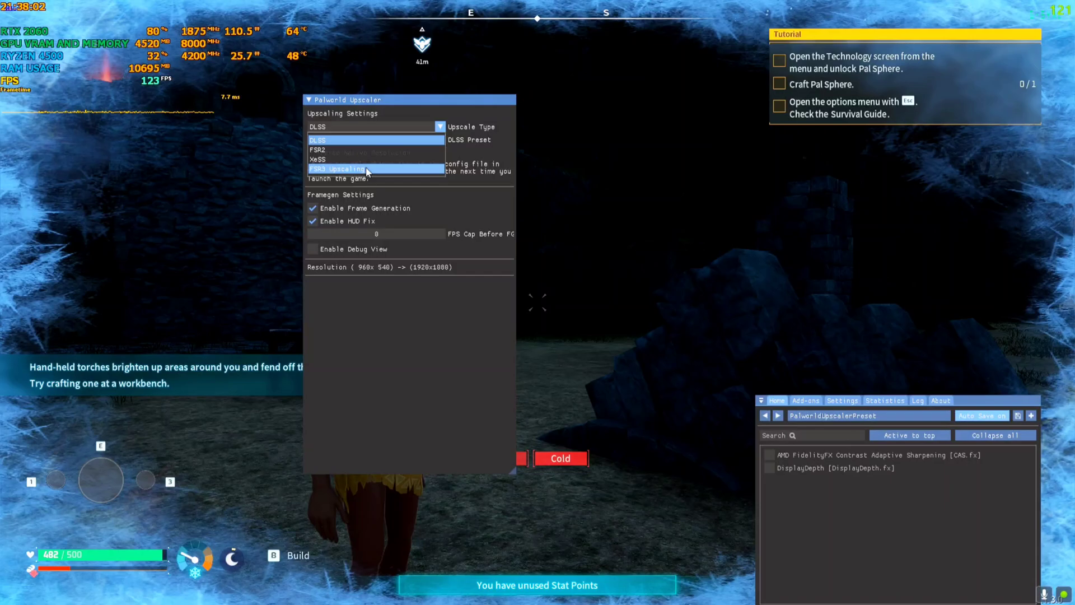
click(349, 161)
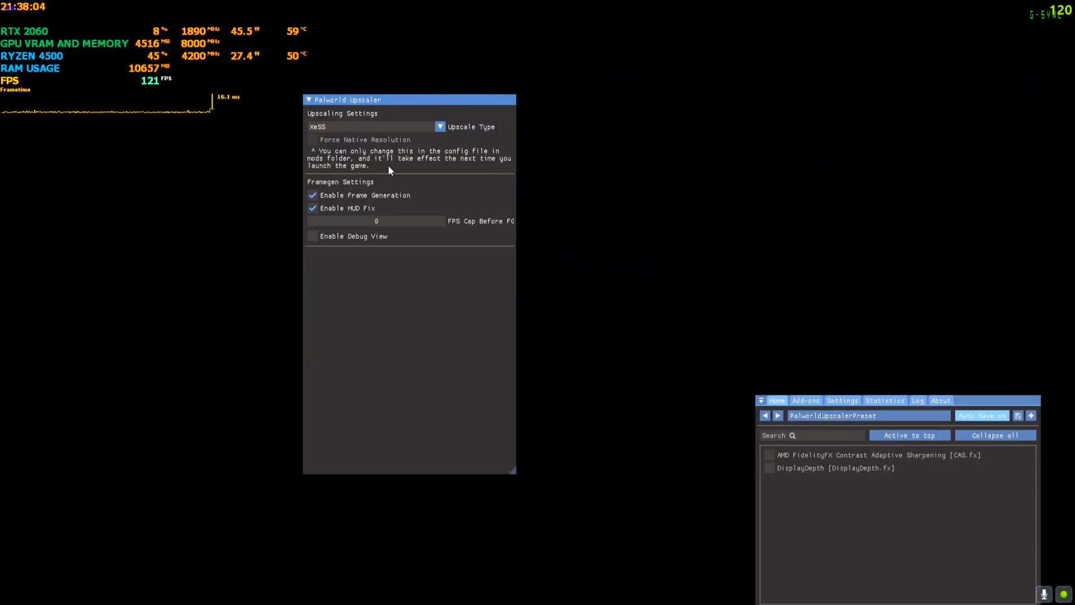
key(Home)
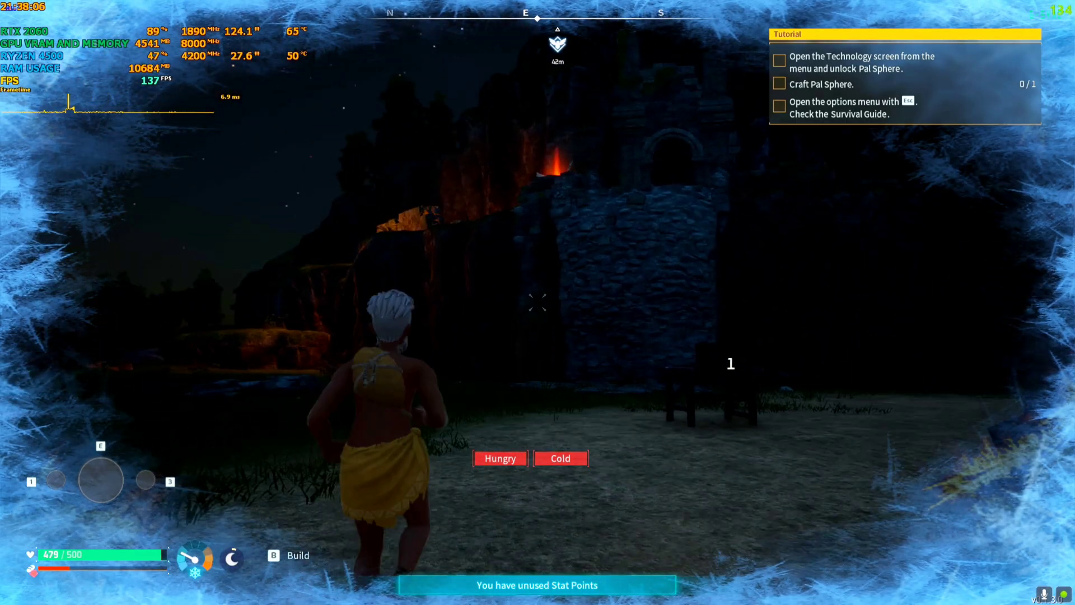
key(d)
key(a)
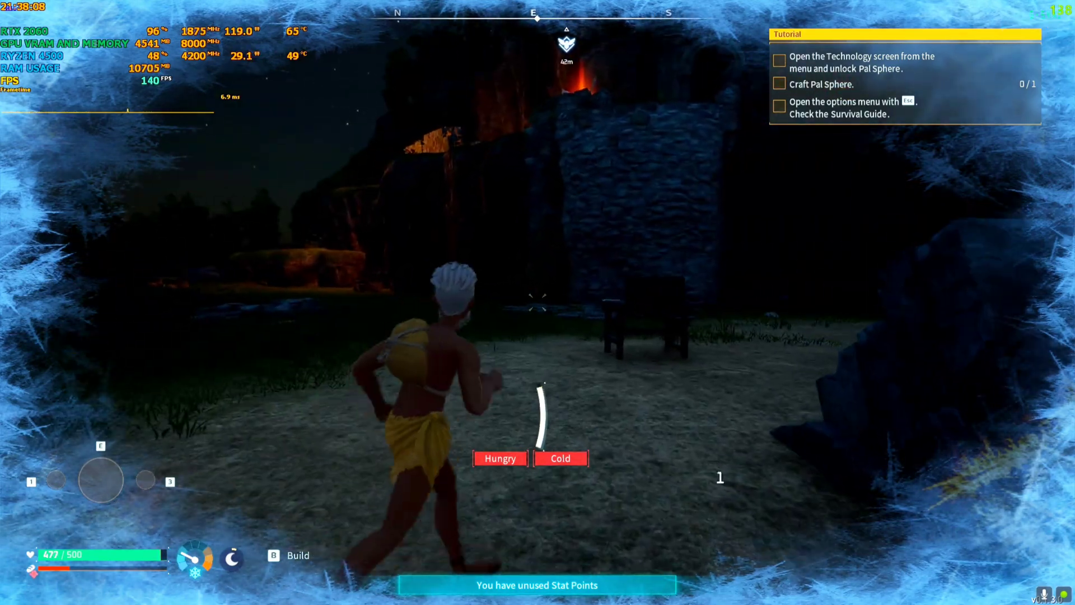
Reopen the mod overlay, set the upscale type to FSR3 Upscaling and hide the overlay.
key(Home)
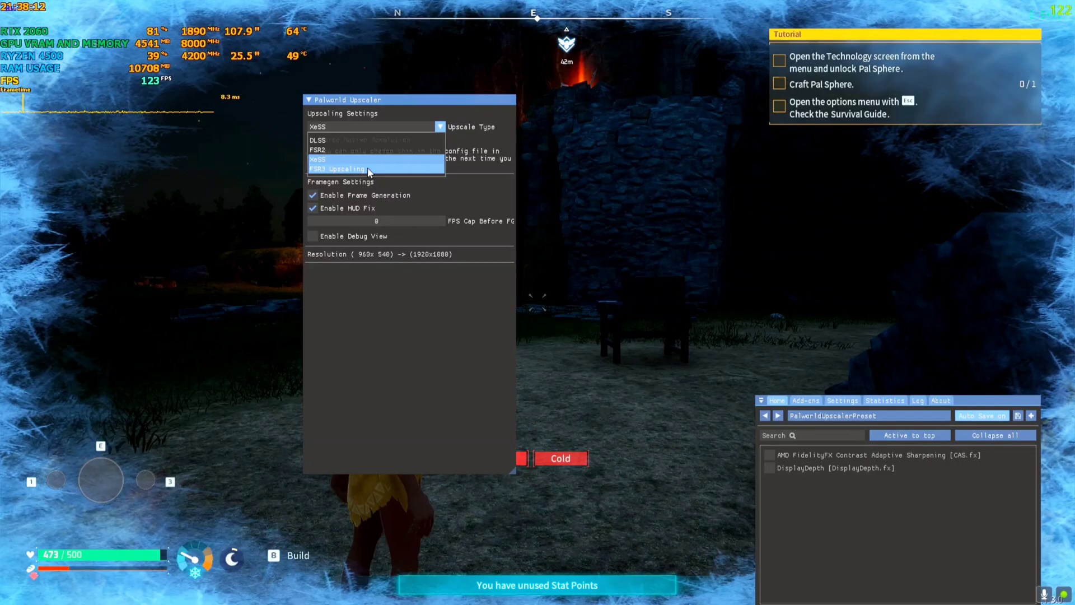
click(369, 168)
key(Home)
Sprint the character around the workbench and ruins to check the frame rate and image with FSR3 Upscaling.
key(w)
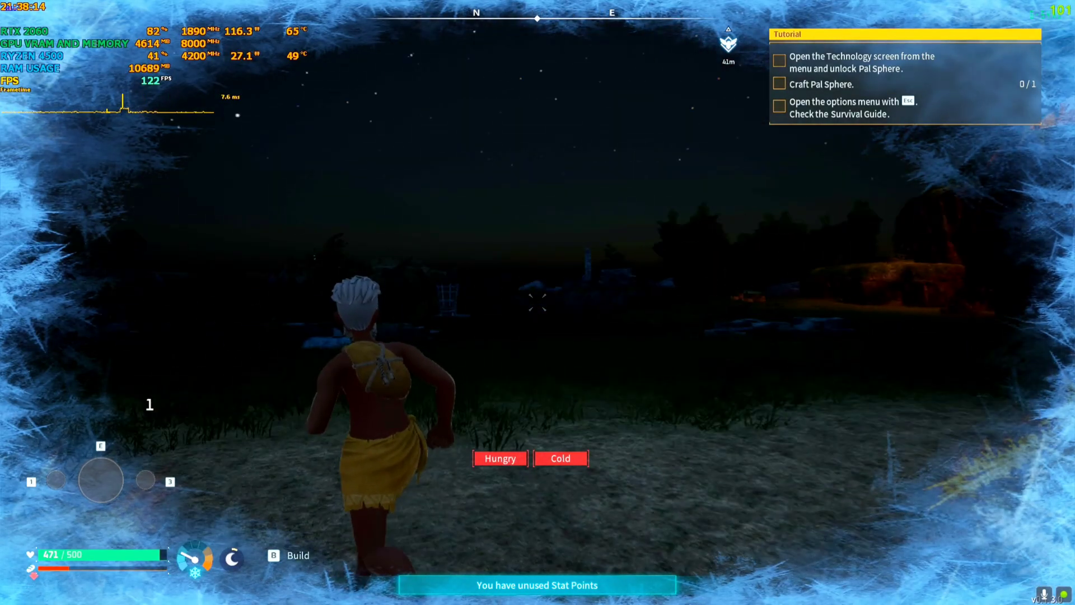
key(shift+w)
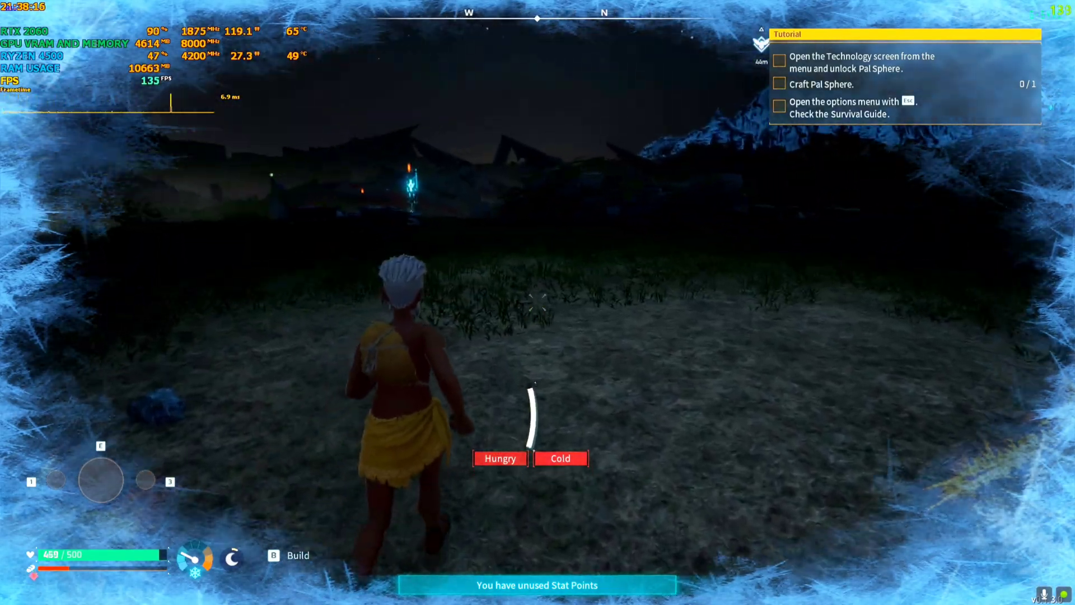
key(shift+w)
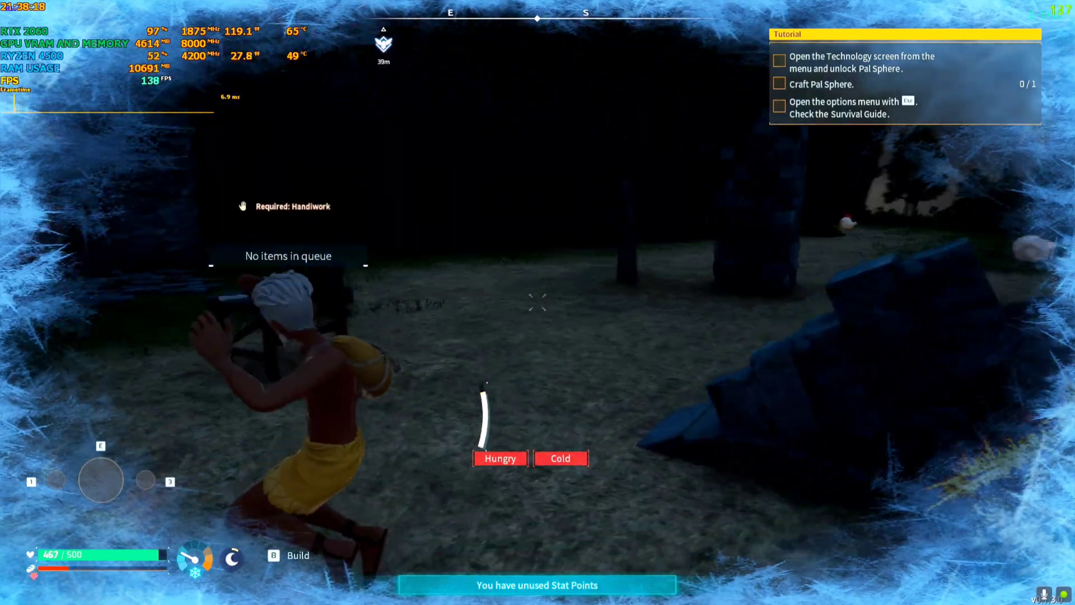
key(shift+w)
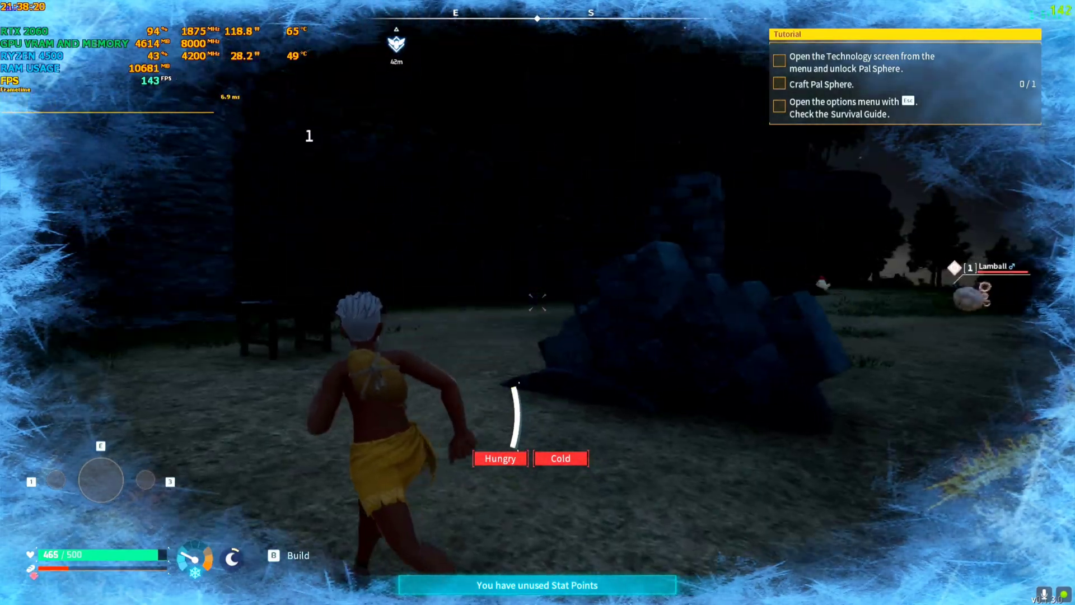
key(shift+w)
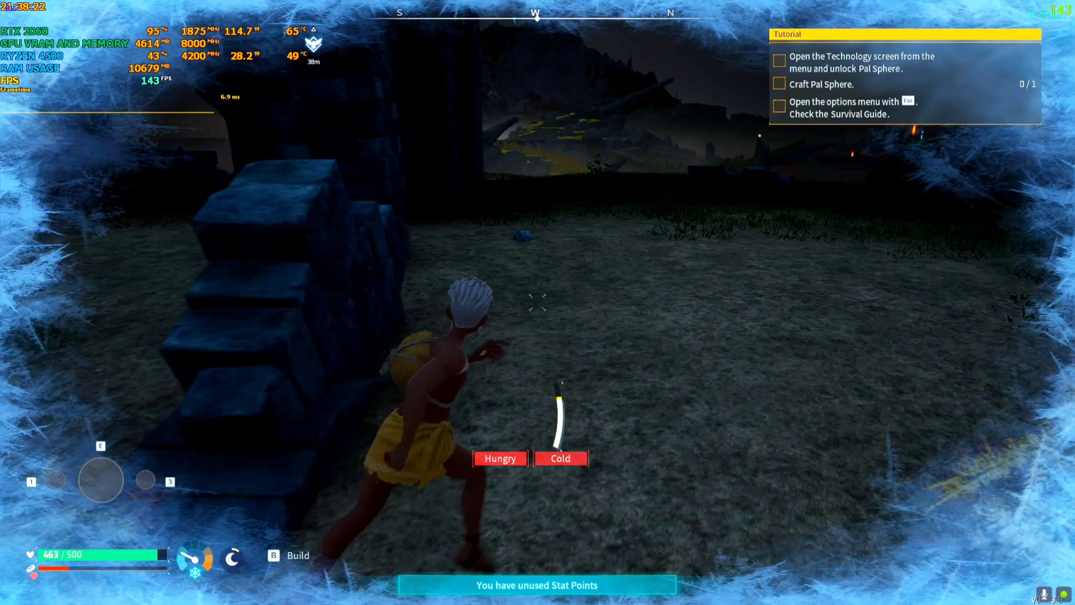